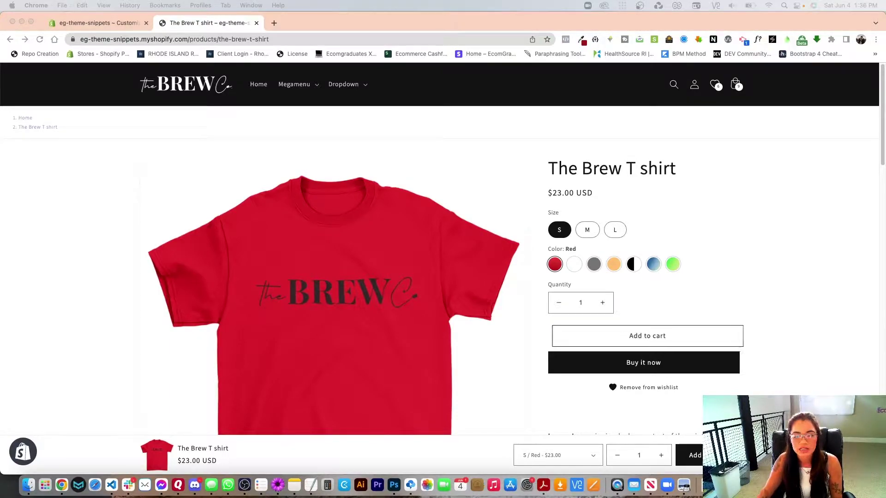
# Step: Expand the Size Guide row on The Brew T shirt page and scroll across the hoodie size chart
pyautogui.scroll(-10, 709, 255)
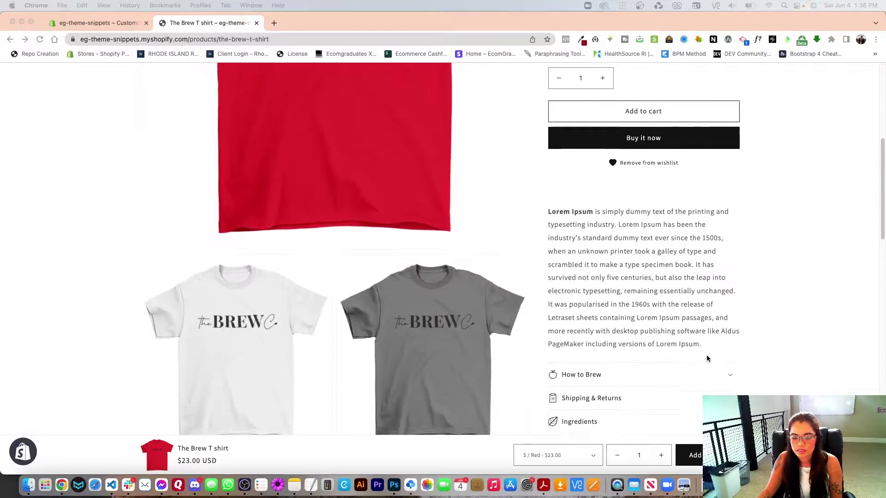
pyautogui.click(637, 310)
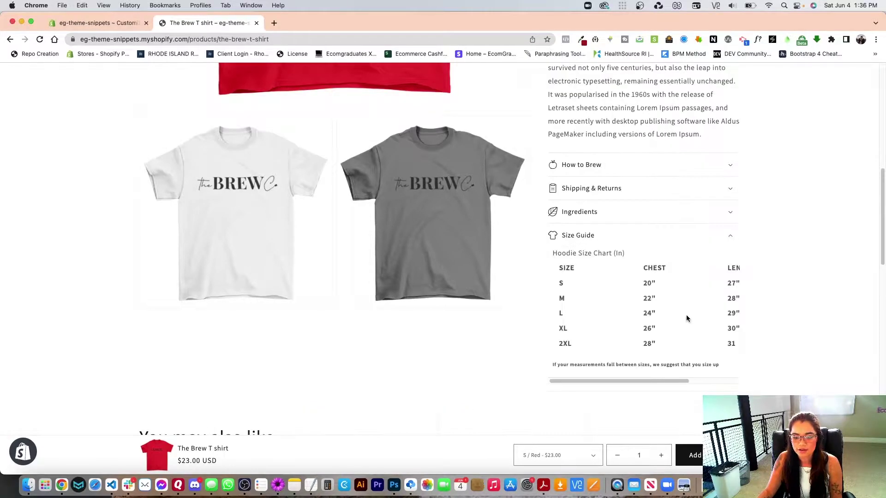
pyautogui.scroll(-3, 694, 308)
pyautogui.scroll(1, 698, 301)
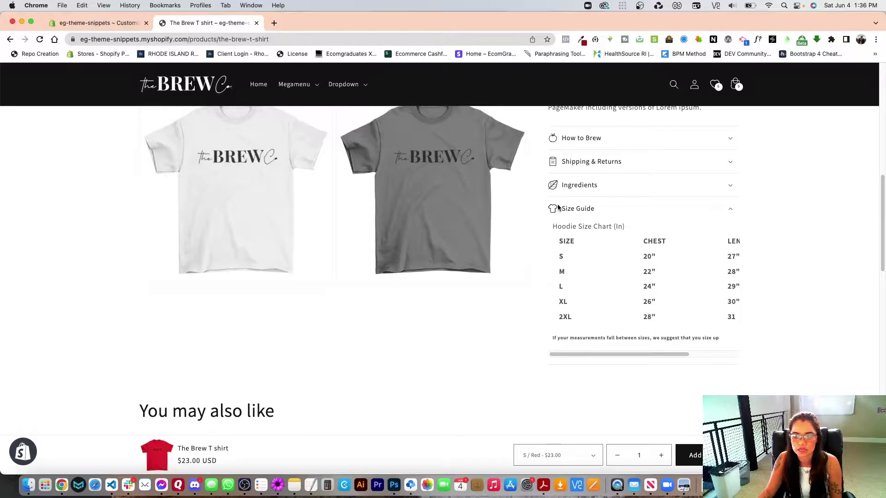
pyautogui.moveTo(638, 354)
pyautogui.mouseDown()
pyautogui.moveTo(601, 350)
pyautogui.moveTo(686, 353)
pyautogui.moveTo(563, 339)
pyautogui.moveTo(686, 353)
pyautogui.moveTo(640, 353)
pyautogui.mouseUp()
pyautogui.rightClick(640, 243)
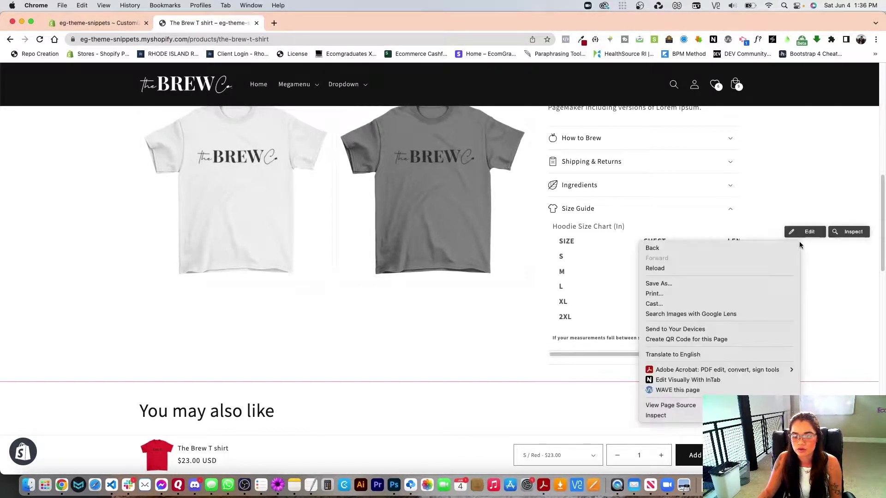
pyautogui.click(655, 415)
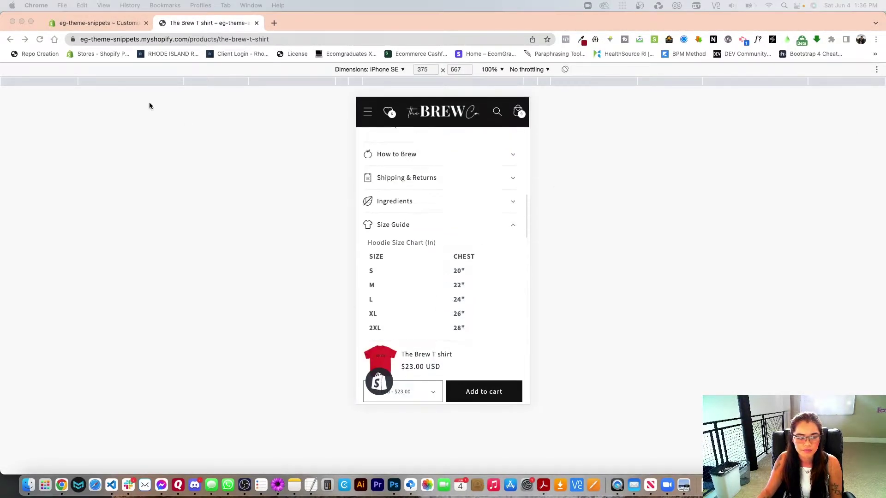
pyautogui.click(41, 40)
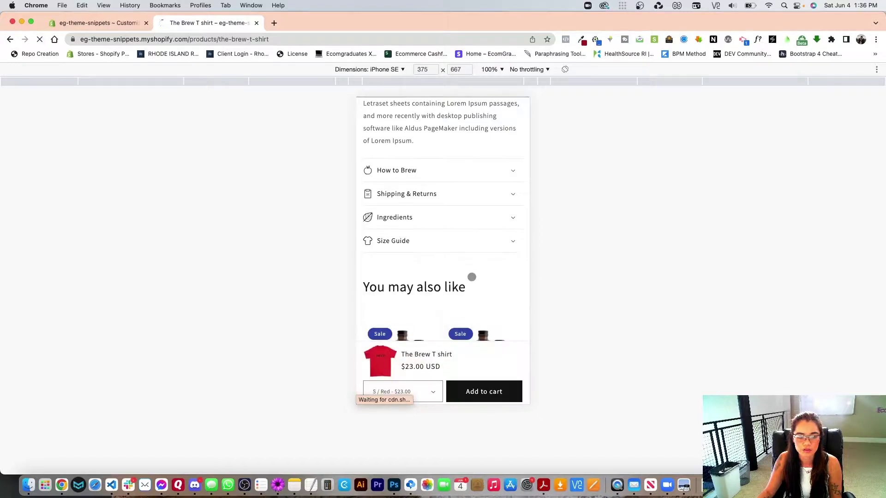
pyautogui.click(453, 240)
pyautogui.scroll(-7, 464, 300)
pyautogui.scroll(5, 455, 269)
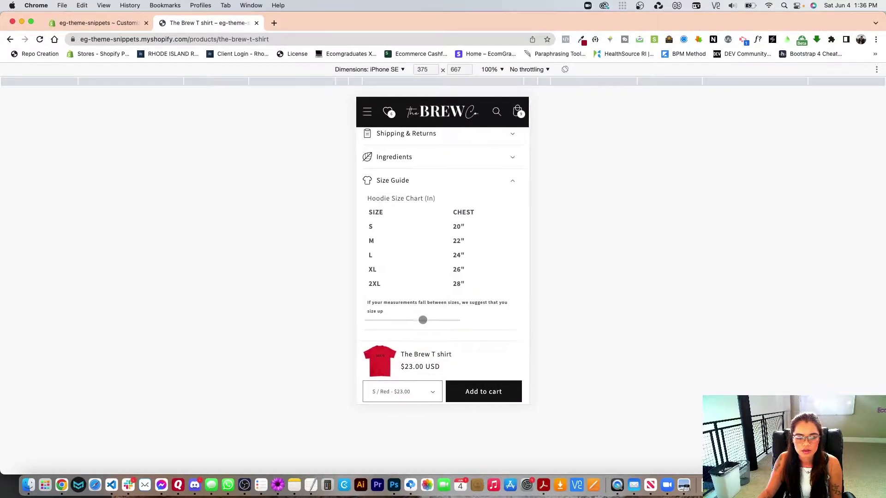
pyautogui.moveTo(447, 273); pyautogui.dragTo(429, 251)
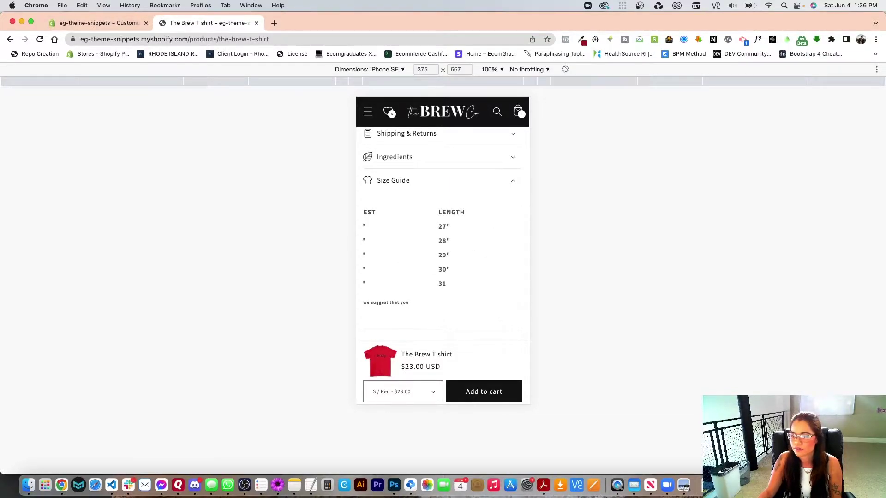
# Step: Close the mobile preview and switch to the theme editor showing the Size Guide collapsible row
pyautogui.press('super+shift+m')
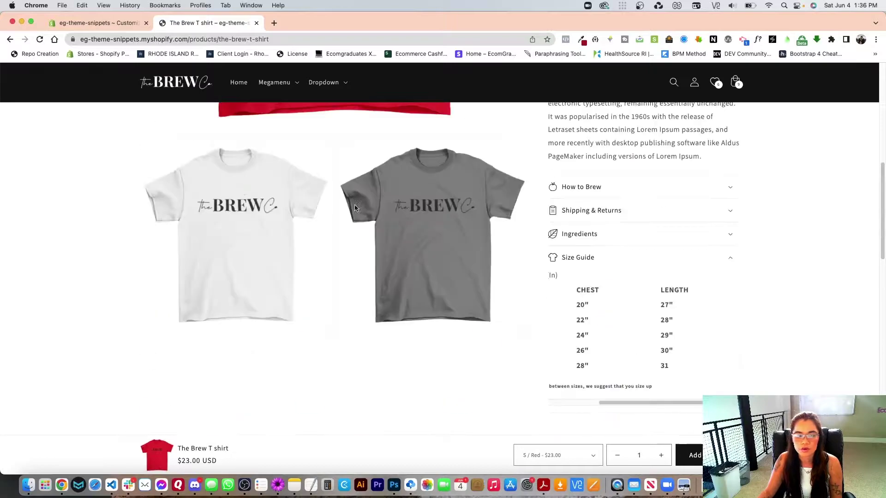
pyautogui.click(166, 95)
pyautogui.scroll(10, 419, 300)
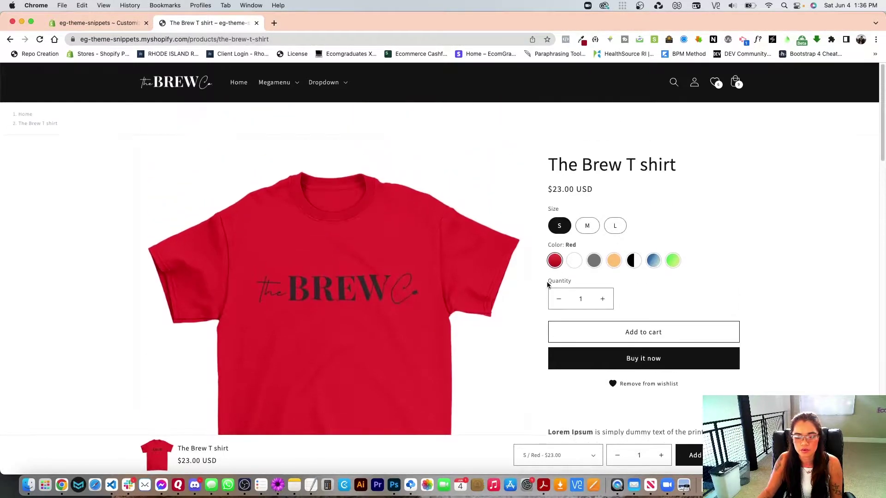
pyautogui.click(99, 23)
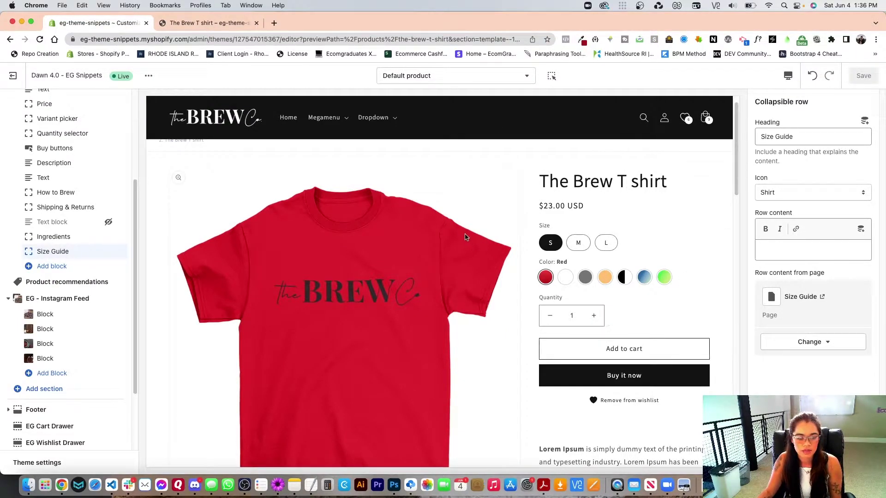
# Step: Open the existing Size Guide page from Online Store > Pages in the admin
pyautogui.click(13, 75)
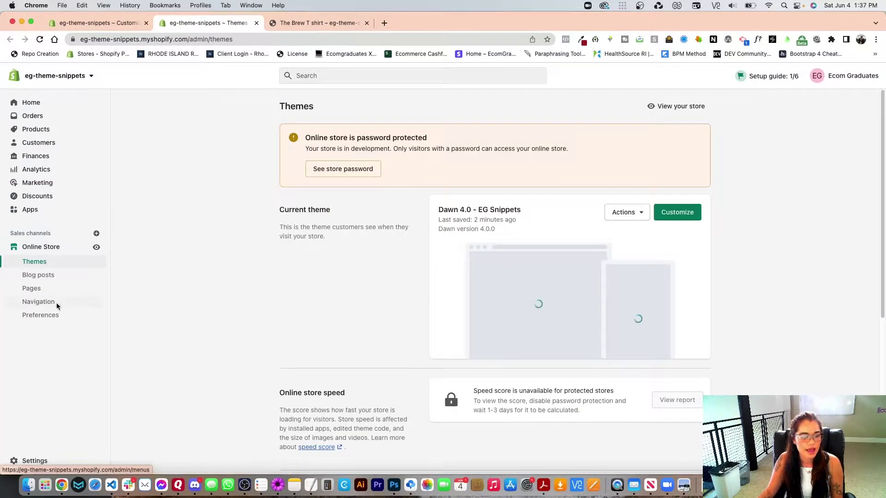
pyautogui.click(47, 289)
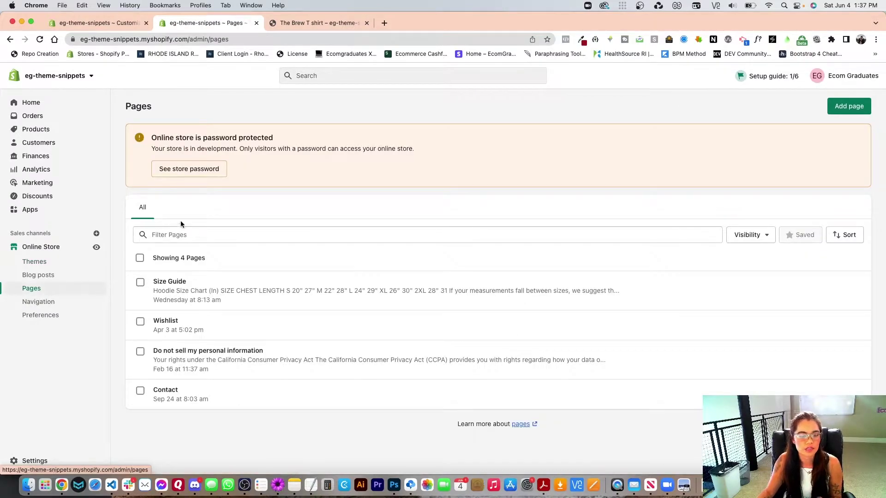
pyautogui.click(252, 286)
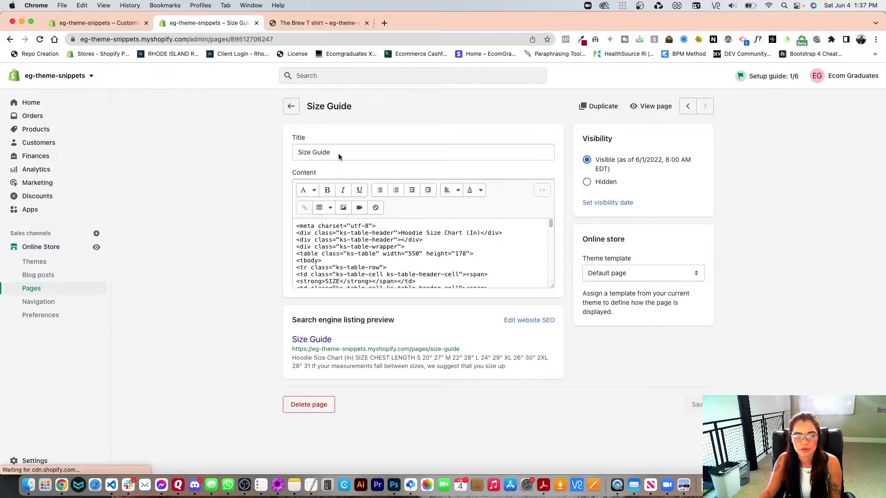
pyautogui.moveTo(339, 153); pyautogui.dragTo(296, 155)
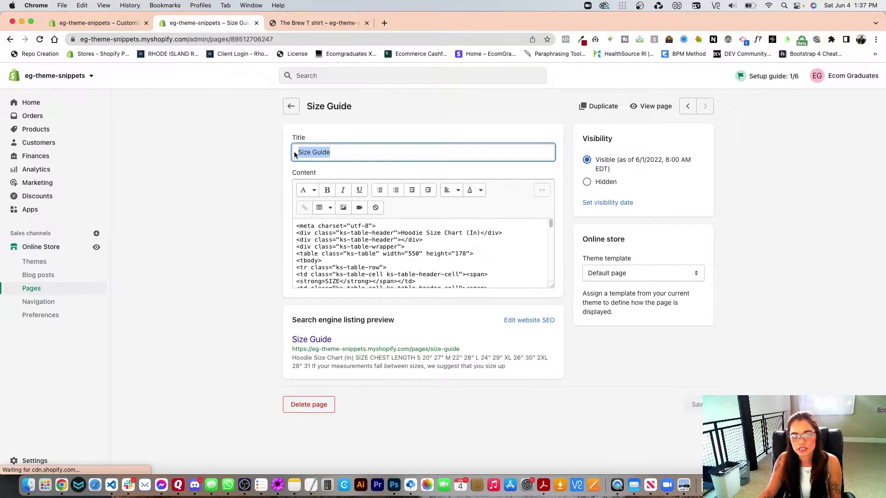
pyautogui.click(245, 214)
# Step: Open the Pages list in a new tab alongside the Size Guide editor
pyautogui.keyDown('super'); pyautogui.click(57, 288); pyautogui.keyUp('super')
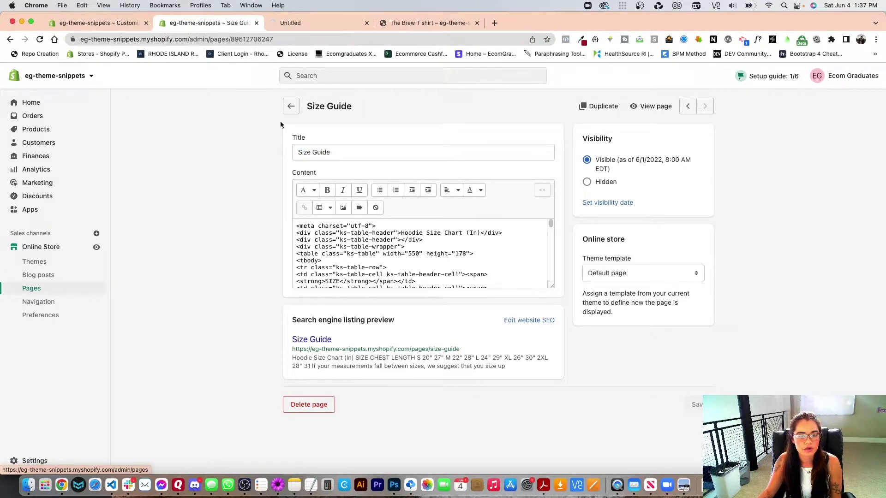
pyautogui.click(304, 22)
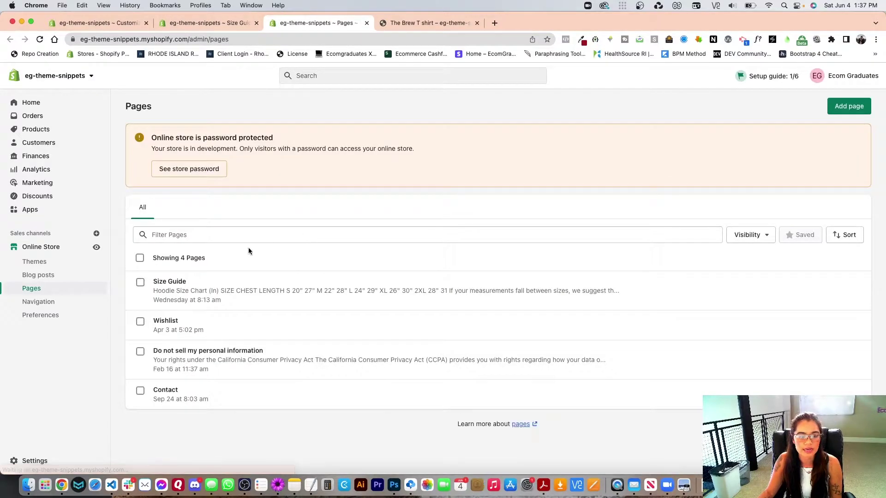
pyautogui.click(224, 235)
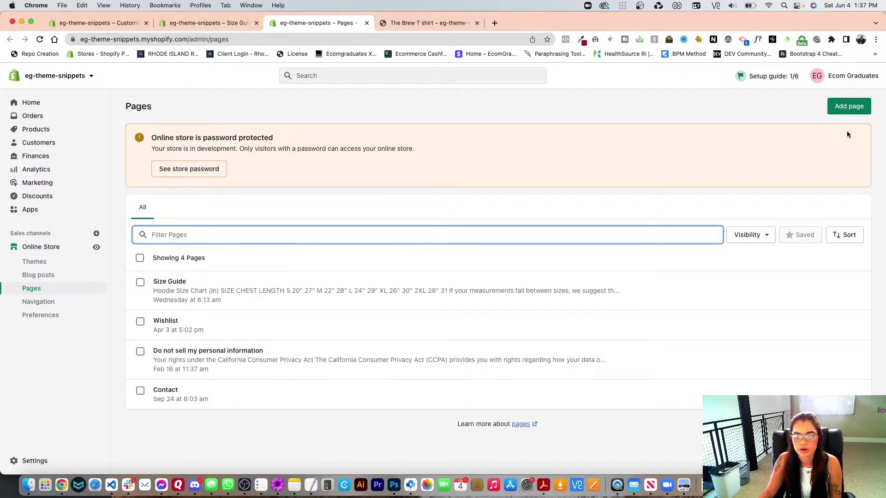
# Step: Start a new page titled 'Size Guide hoodies'
pyautogui.click(849, 106)
pyautogui.click(361, 150)
pyautogui.write('Size Guide hoodies')
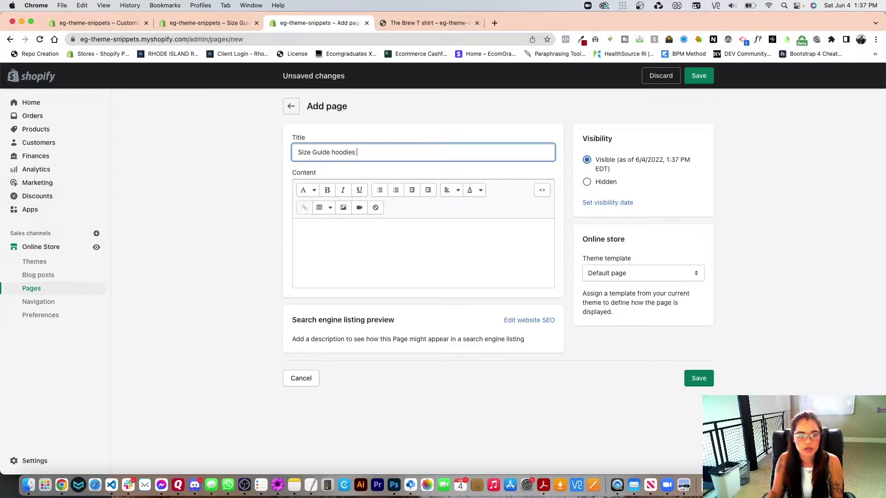
pyautogui.click(369, 276)
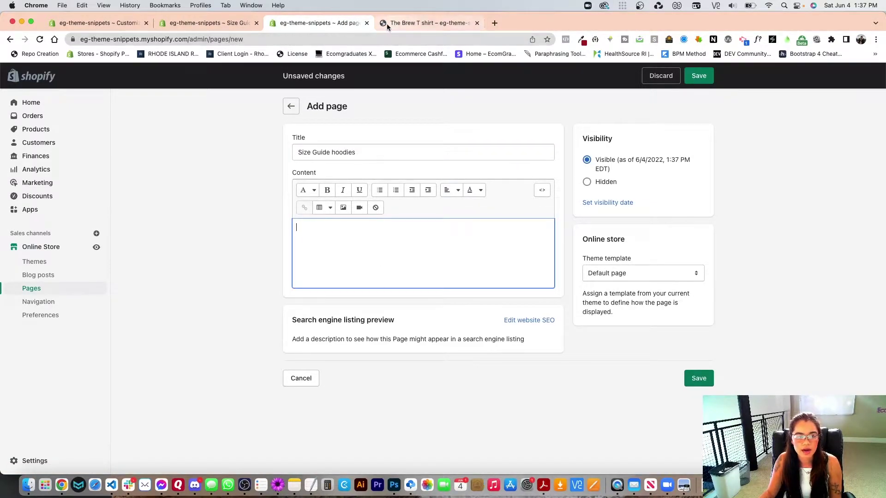
# Step: Copy the Size Guide page's hoodie size chart into the new page's content and save it
pyautogui.click(429, 23)
pyautogui.click(210, 23)
pyautogui.click(384, 230)
pyautogui.press('super+a')
pyautogui.press('super+c')
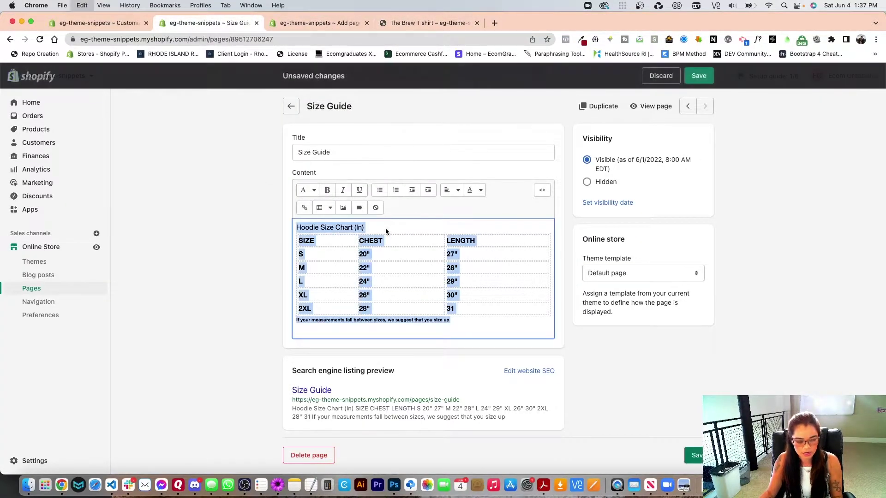
pyautogui.click(318, 22)
pyautogui.press('super+v')
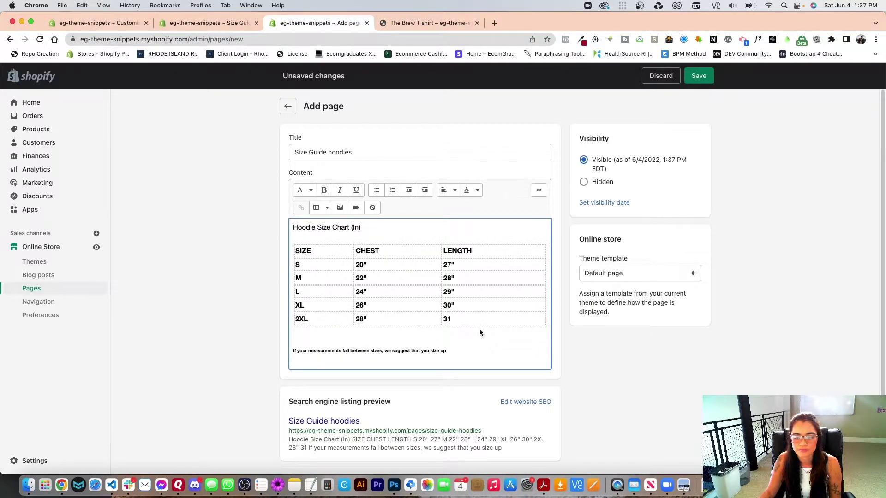
pyautogui.click(698, 76)
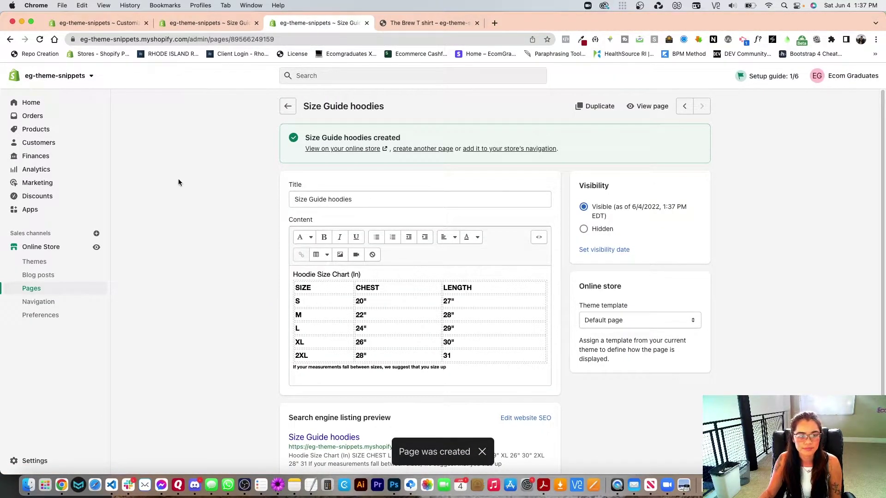
# Step: Go to Settings > Metafields and open the Products metafield definitions
pyautogui.hotkey('ctrl', 'shift', 'Tab')
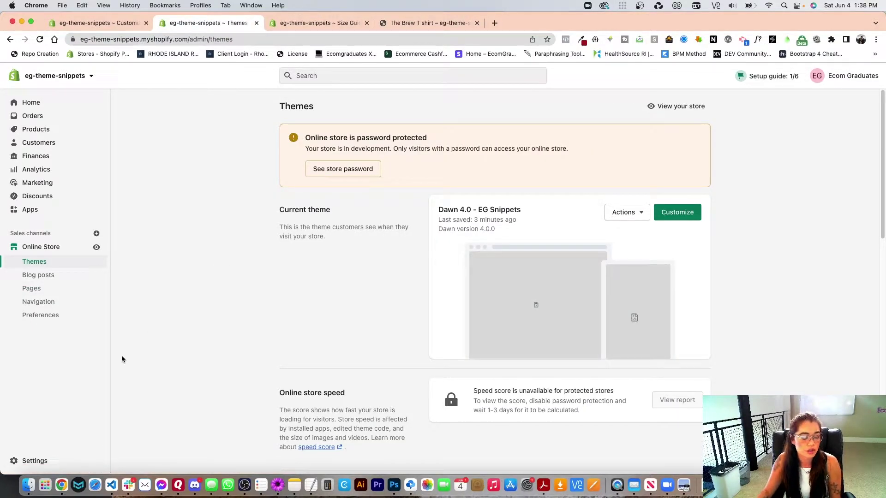
pyautogui.click(36, 460)
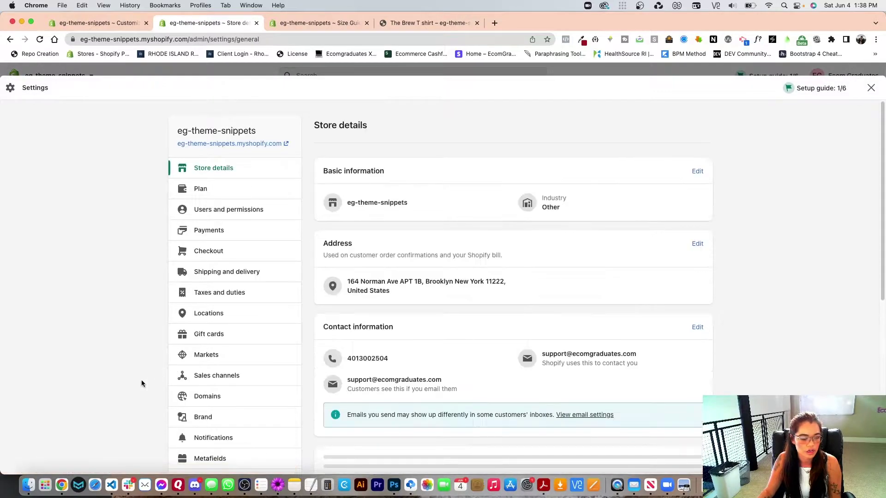
pyautogui.scroll(-3, 79, 388)
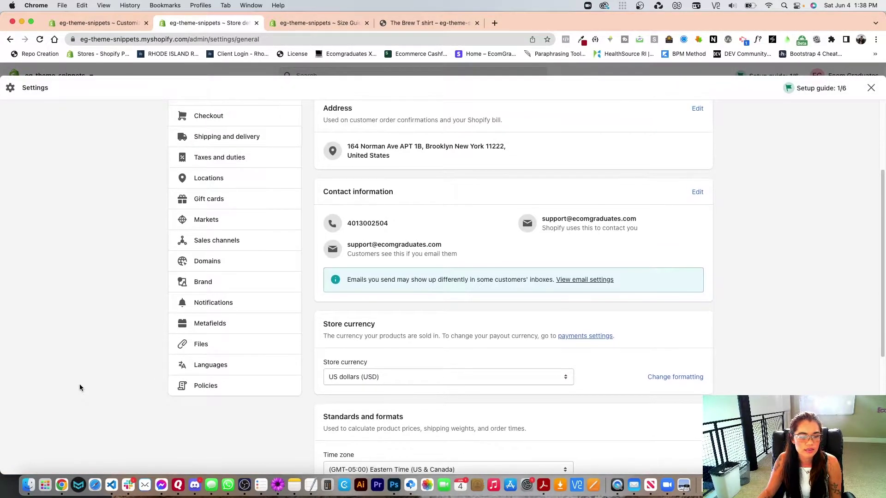
pyautogui.scroll(1, 206, 346)
pyautogui.click(206, 346)
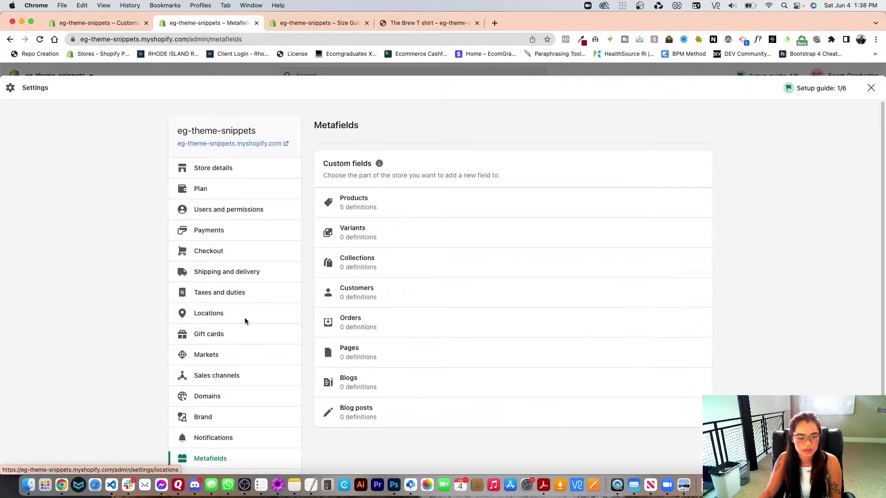
pyautogui.click(382, 208)
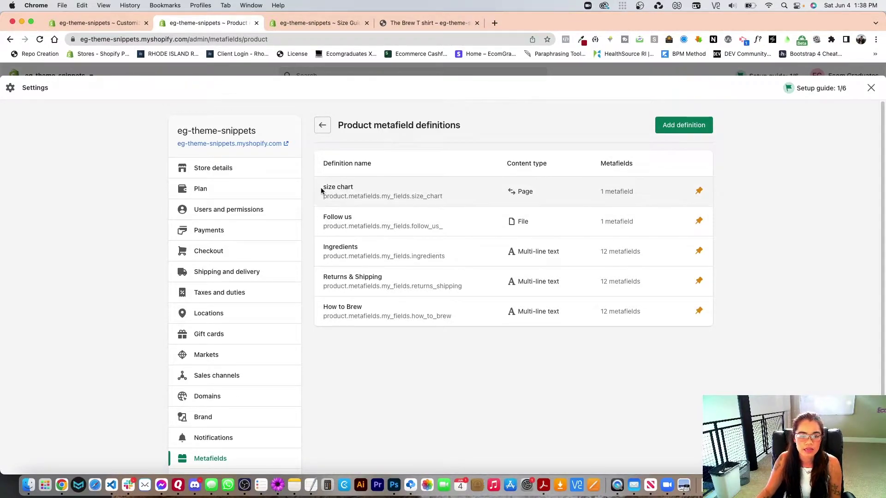
# Step: Save a 'size chart hoodie' product metafield definition referencing a Page, then return to the theme editor
pyautogui.click(687, 128)
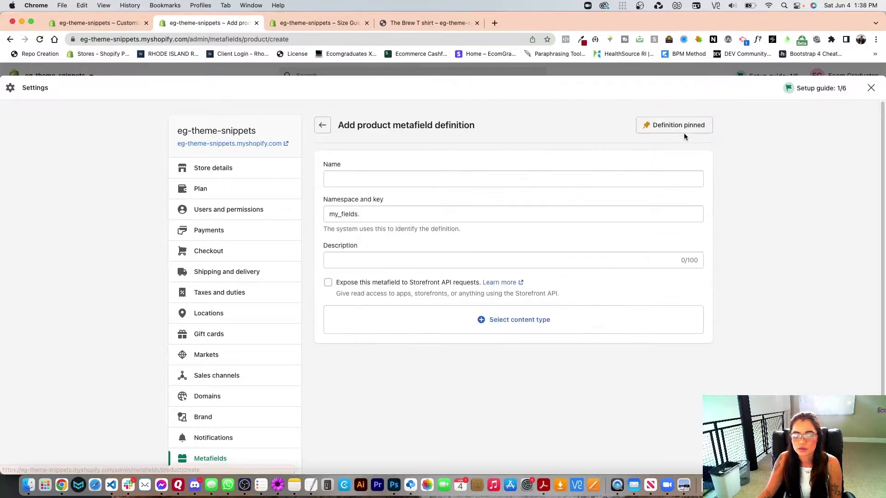
pyautogui.click(391, 178)
pyautogui.write('size')
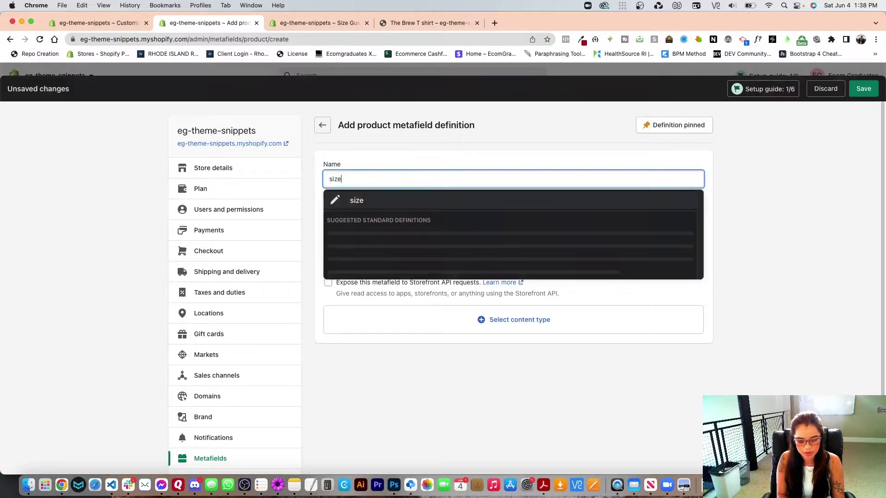
pyautogui.write(' chart hoodie')
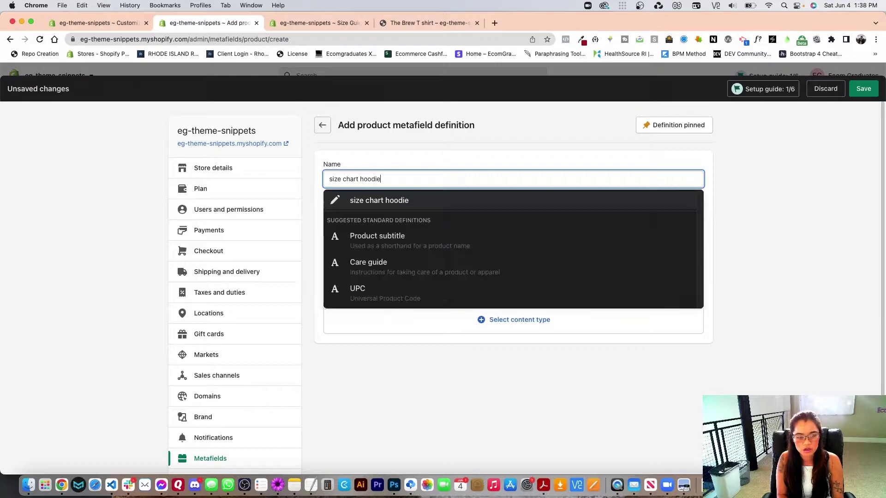
pyautogui.click(416, 154)
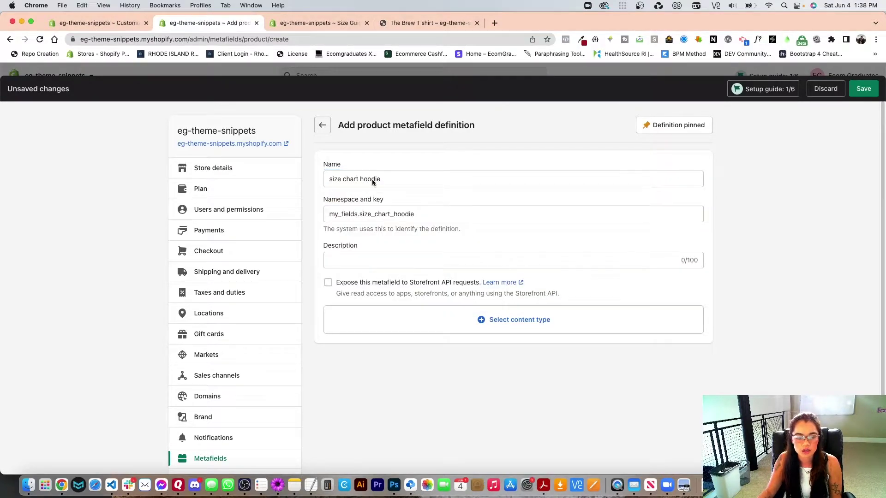
pyautogui.click(505, 323)
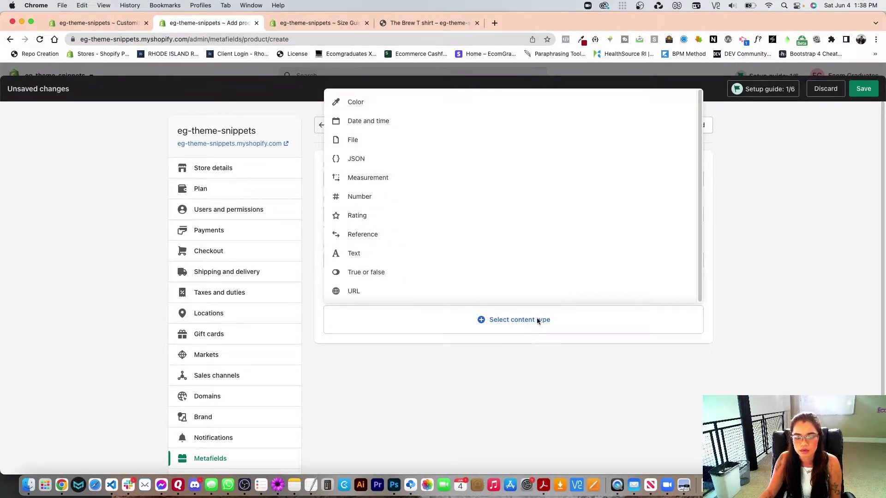
pyautogui.click(389, 233)
pyautogui.scroll(-2, 500, 392)
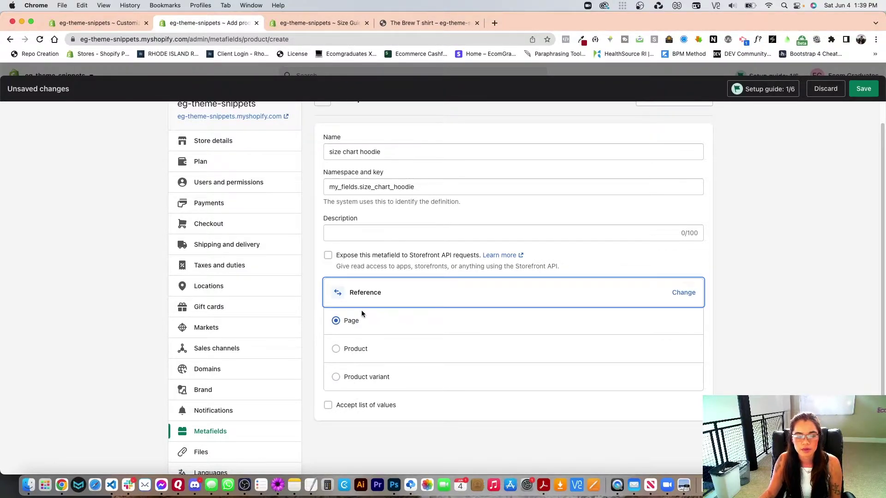
pyautogui.click(780, 271)
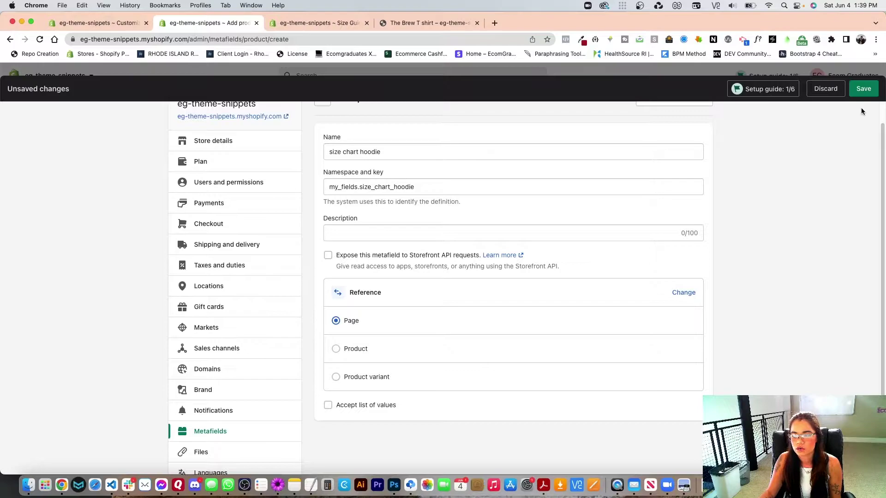
pyautogui.click(862, 90)
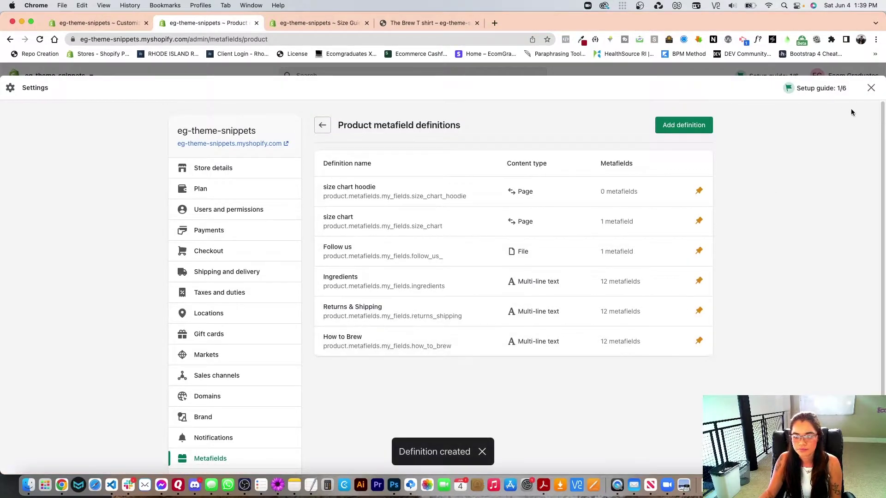
pyautogui.press('Escape')
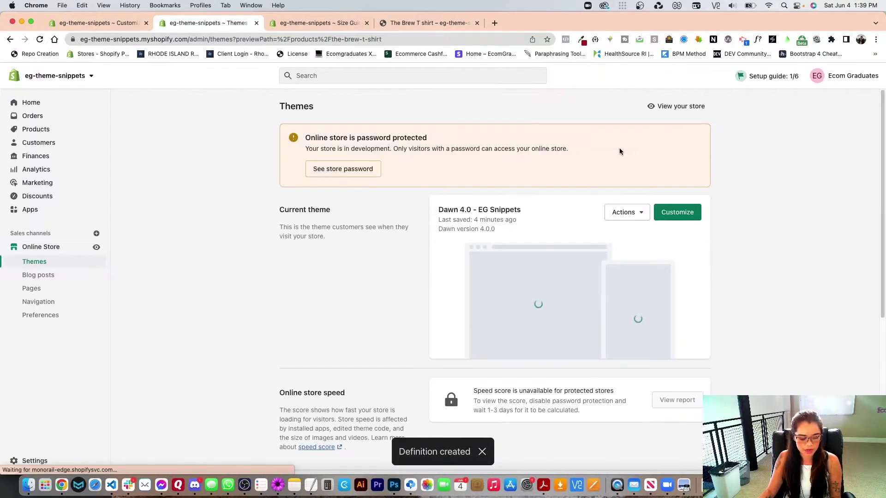
pyautogui.click(97, 22)
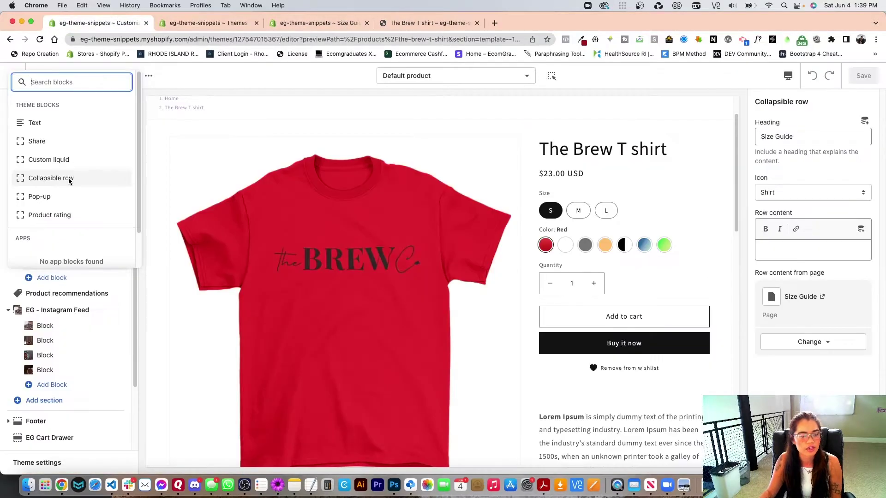
# Step: Add a Collapsible row block to the product page with the heading 'size guide hoodie'
pyautogui.click(68, 179)
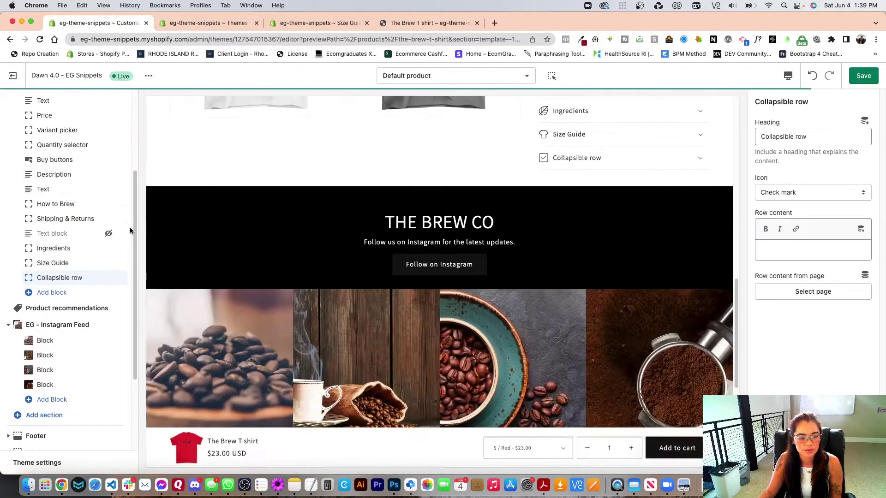
pyautogui.scroll(2, 589, 178)
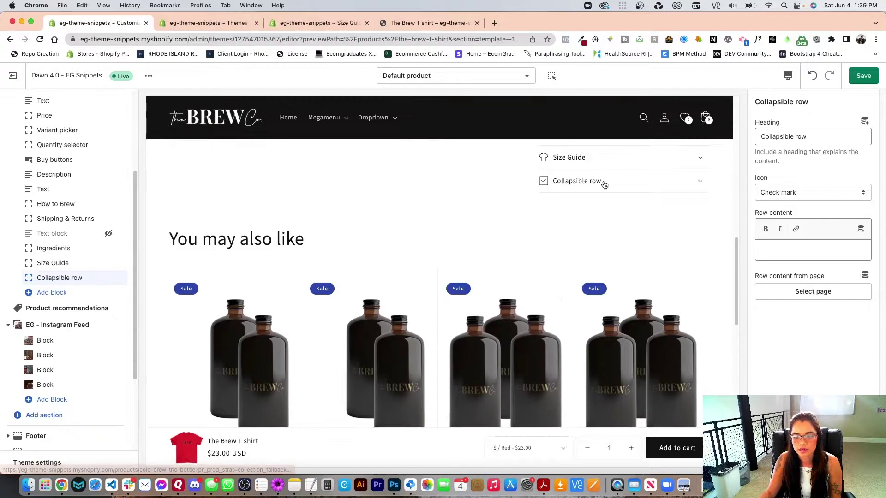
pyautogui.scroll(3, 595, 235)
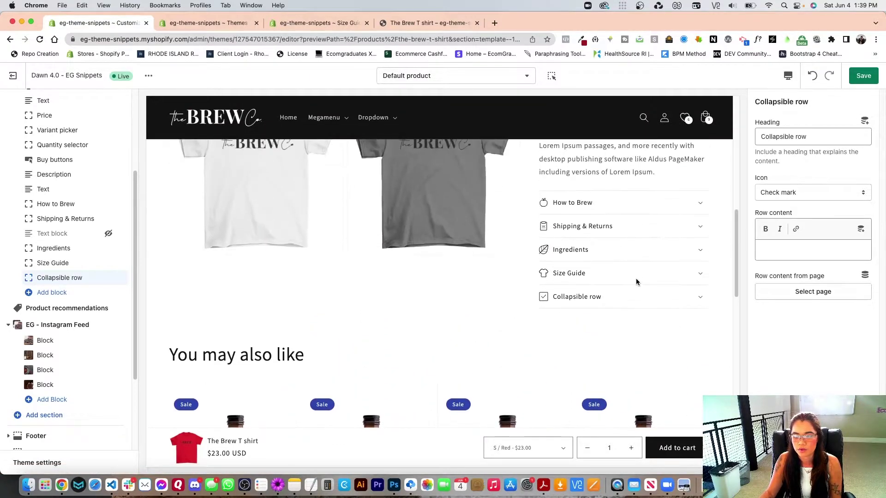
pyautogui.moveTo(807, 132); pyautogui.dragTo(735, 138)
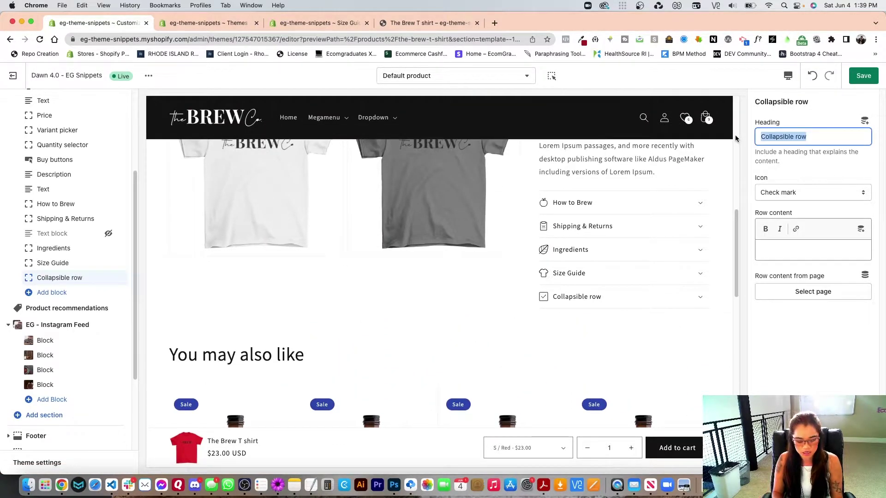
pyautogui.write('size guide hoo')
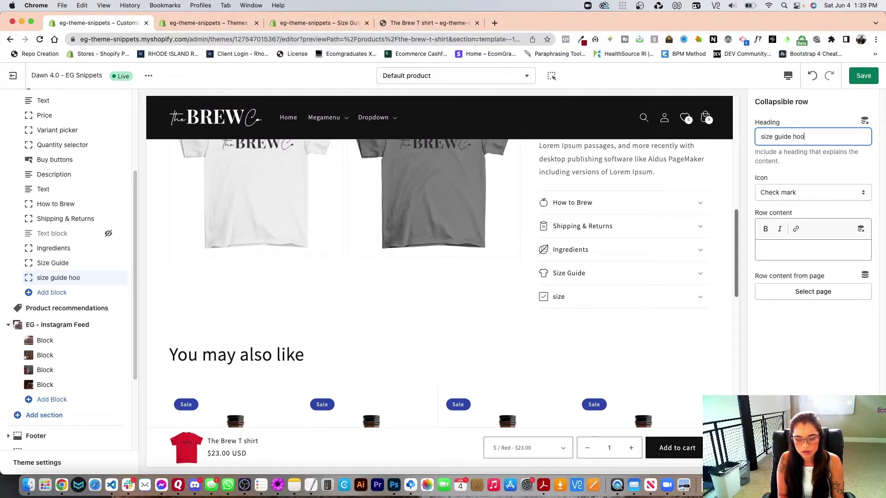
pyautogui.write('die')
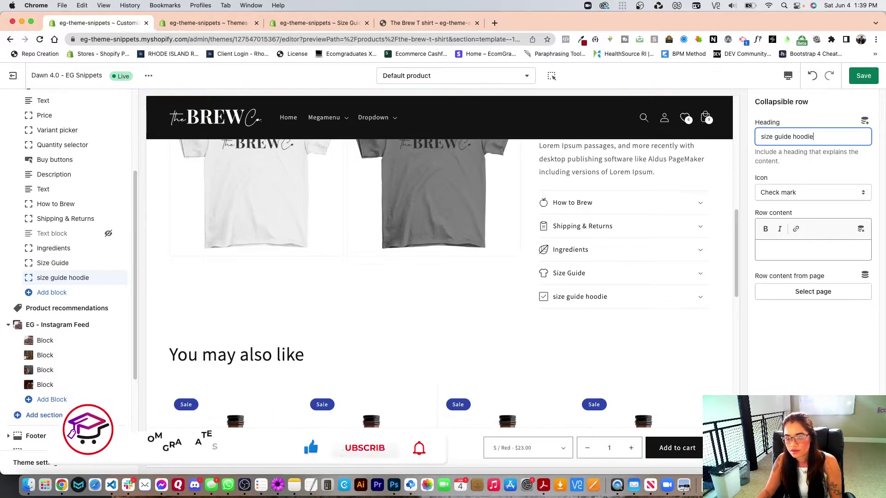
pyautogui.click(826, 172)
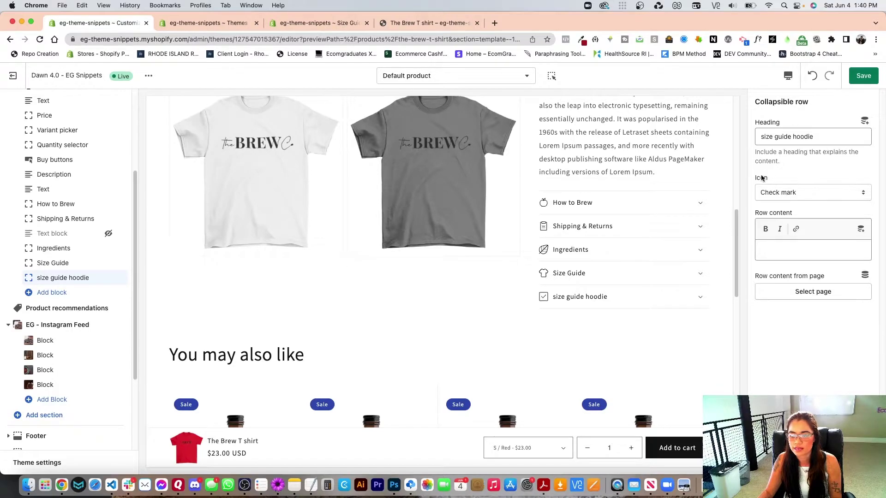
# Step: Set the row's icon to Shirt and its content page to Size Guide hoodies, then save the theme
pyautogui.click(766, 192)
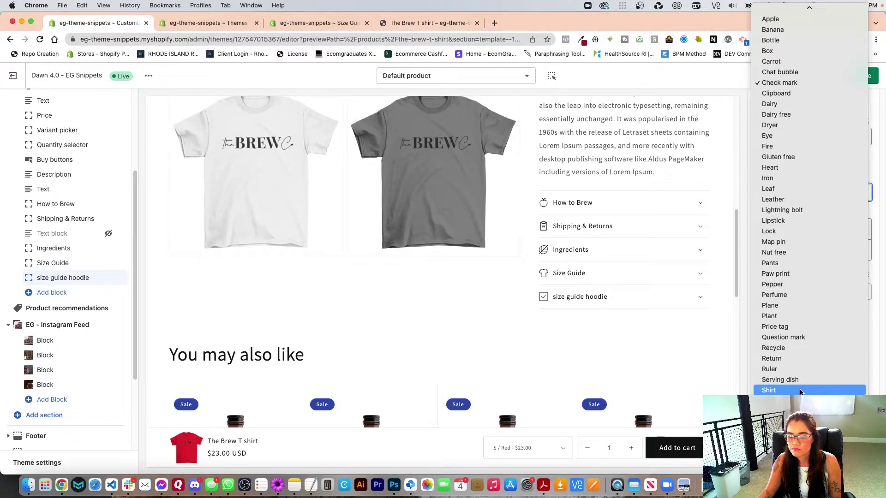
pyautogui.click(800, 392)
pyautogui.click(810, 292)
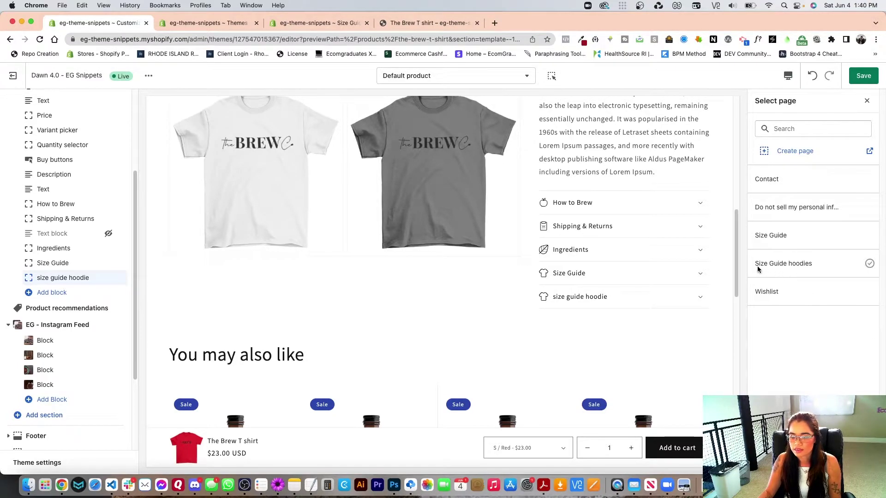
pyautogui.click(795, 266)
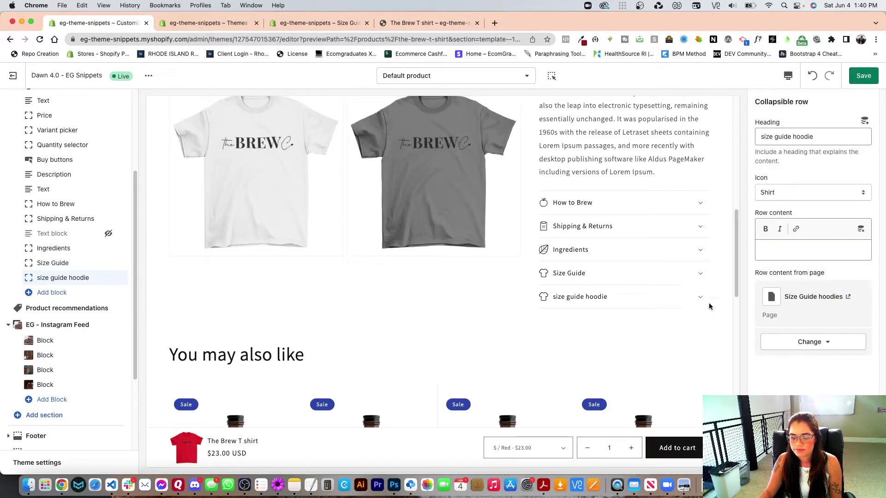
pyautogui.press('super+s')
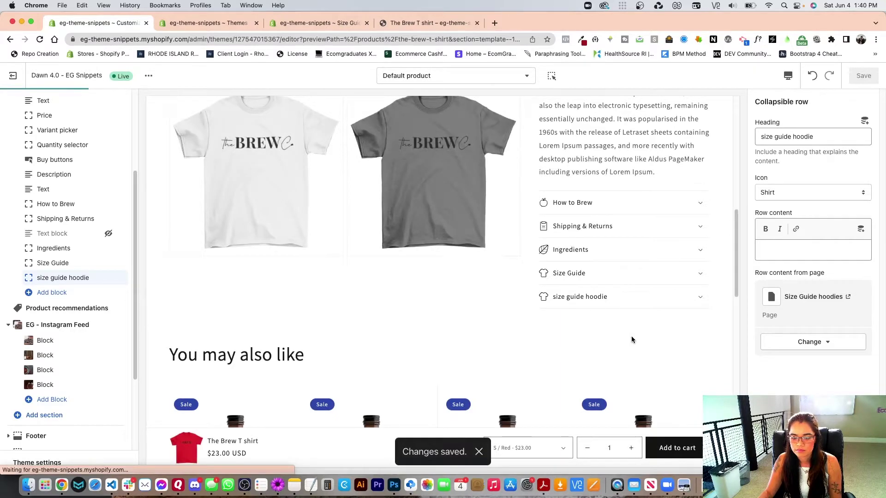
# Step: Compare the size guide hoodie and Size Guide charts by expanding both rows in the preview
pyautogui.click(618, 279)
pyautogui.scroll(-5, 644, 333)
pyautogui.scroll(3, 660, 344)
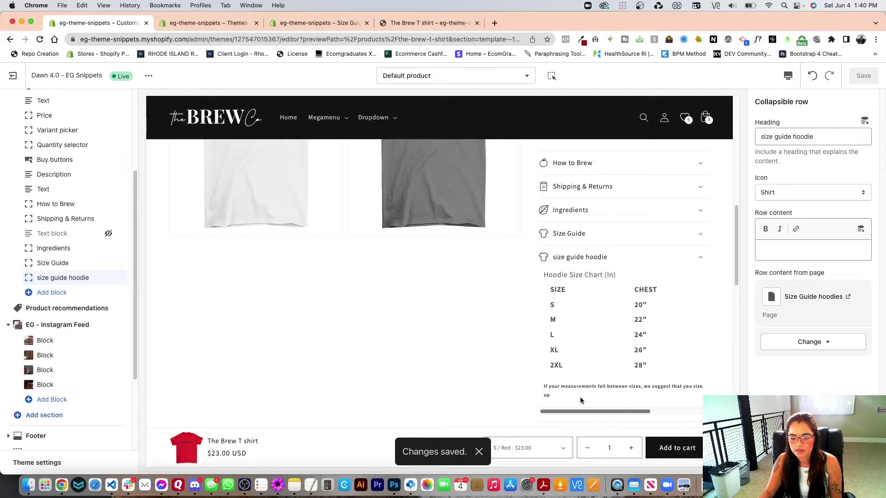
pyautogui.click(594, 233)
pyautogui.scroll(-1, 613, 336)
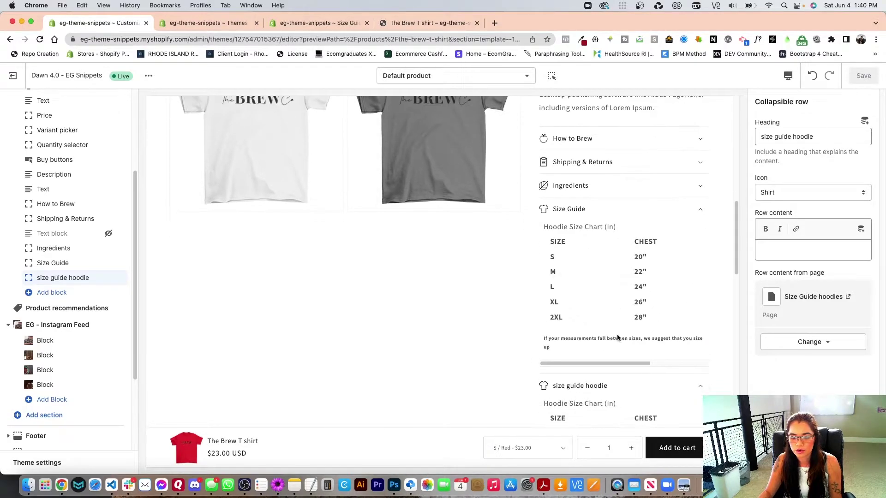
pyautogui.moveTo(618, 364); pyautogui.dragTo(620, 314)
pyautogui.scroll(1, 620, 314)
pyautogui.scroll(1, 626, 312)
pyautogui.click(613, 258)
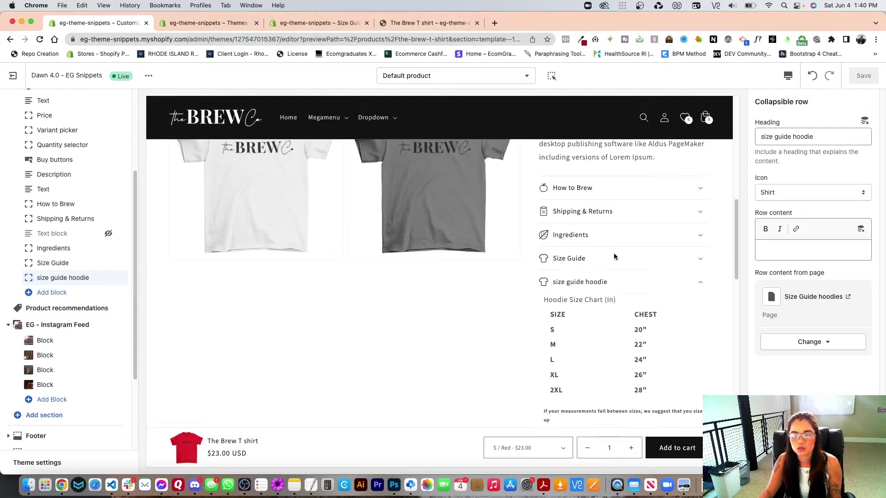
pyautogui.scroll(3, 593, 376)
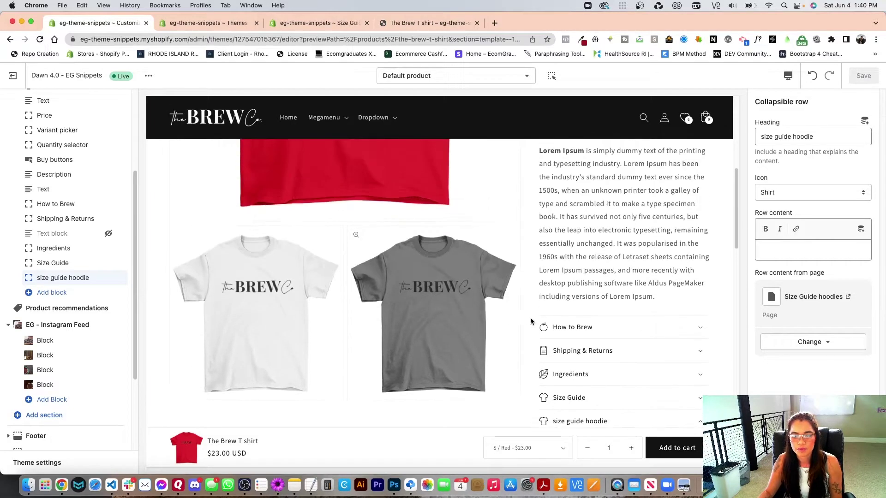
pyautogui.scroll(-1, 597, 381)
pyautogui.click(580, 371)
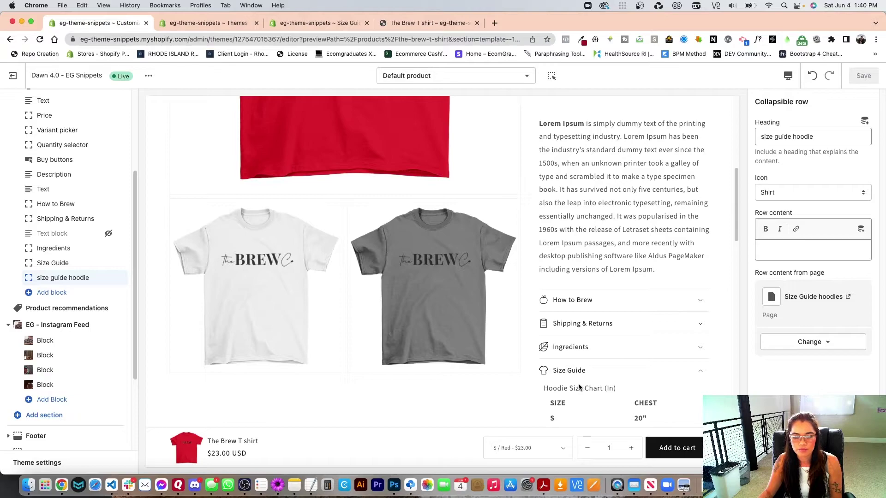
# Step: Delete the Size Guide block from the product template and save the theme
pyautogui.click(45, 265)
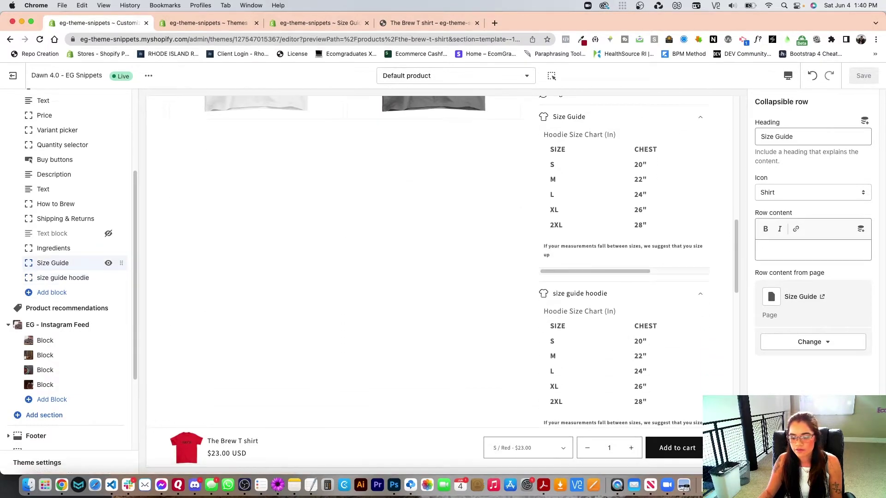
pyautogui.press('Delete')
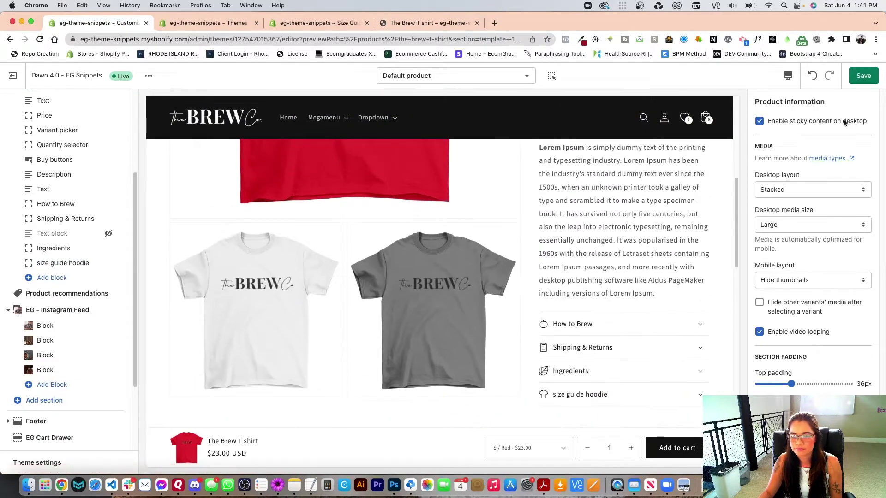
pyautogui.press('super+s')
pyautogui.scroll(-1, 488, 367)
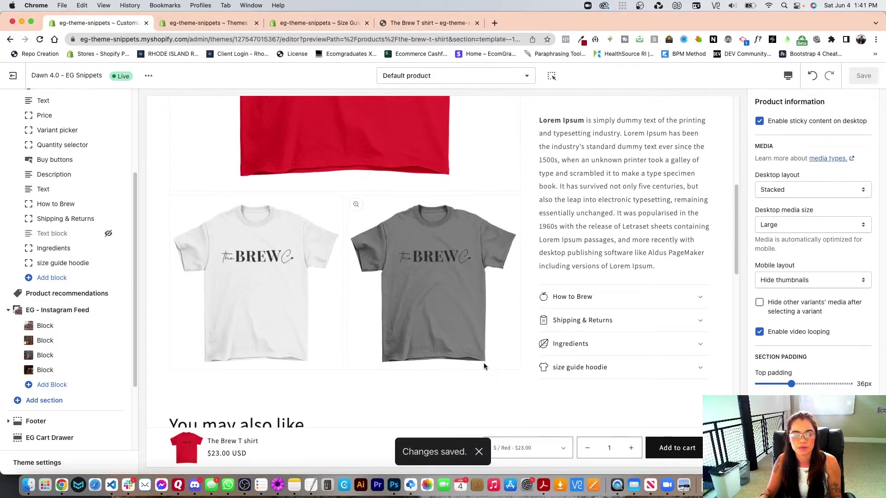
# Step: Create a new product template named 'hoodie'
pyautogui.click(453, 79)
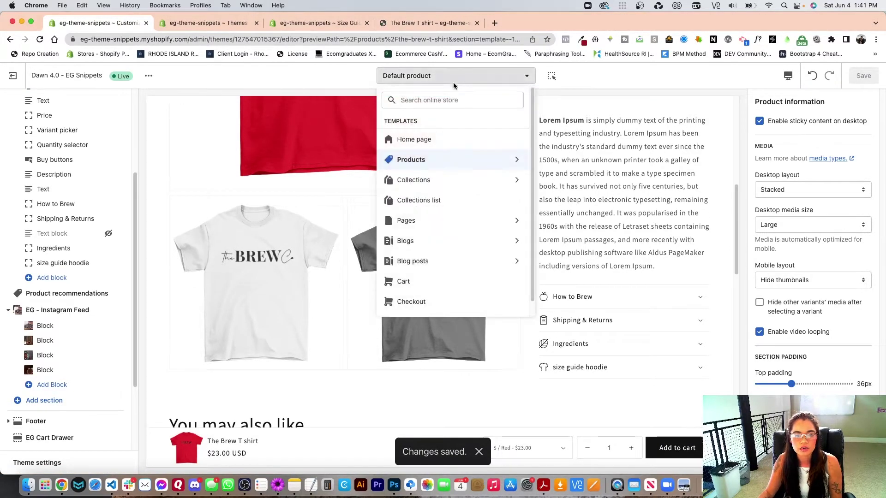
pyautogui.click(424, 160)
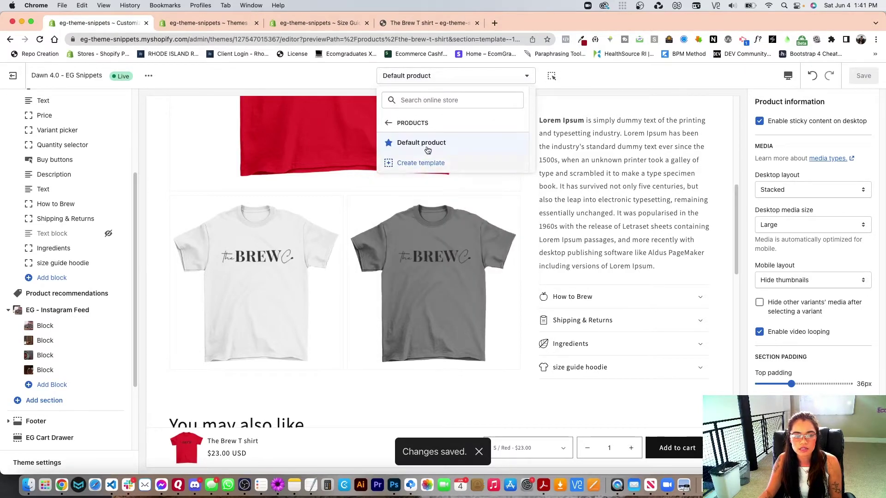
pyautogui.click(409, 164)
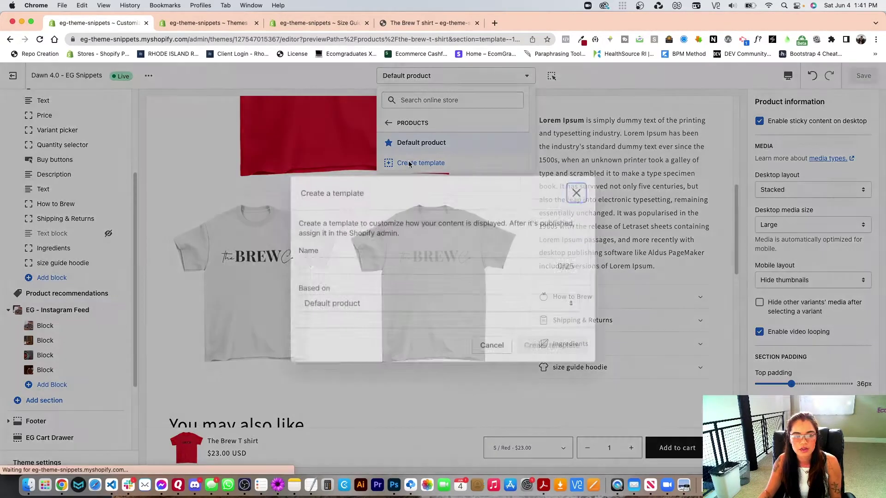
pyautogui.write('hooei')
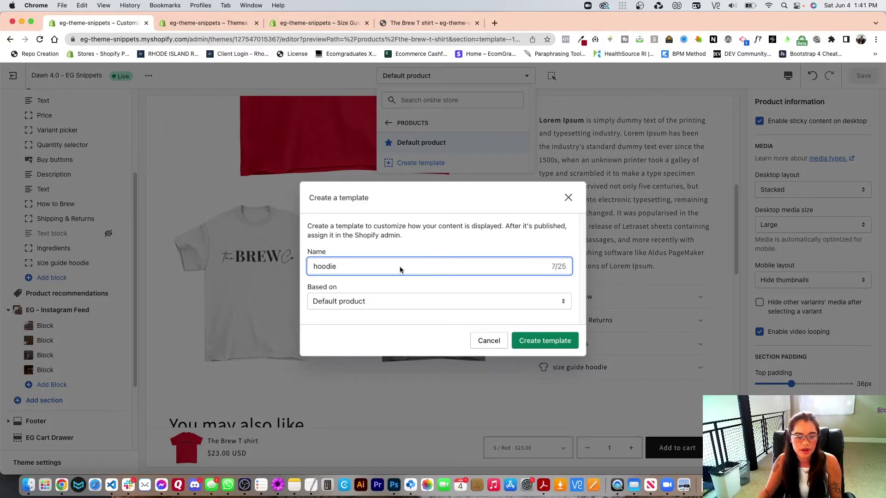
pyautogui.click(549, 342)
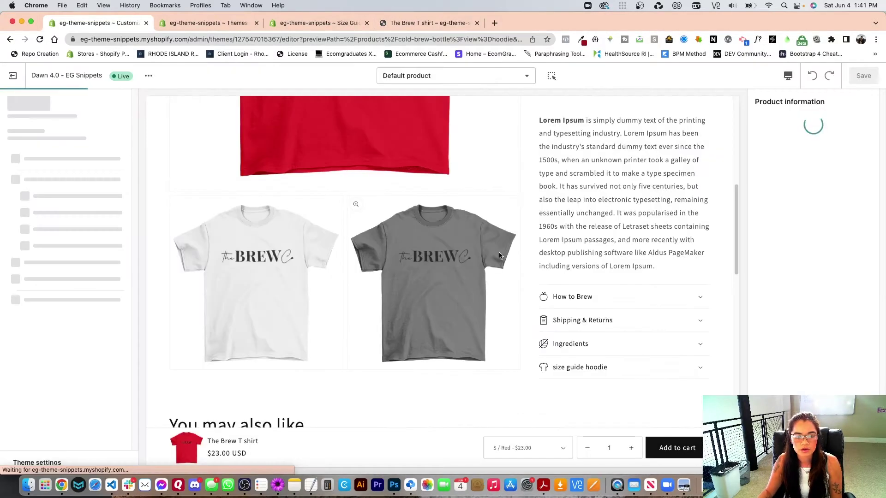
# Step: Preview the hoodie template with The Brew T shirt product
pyautogui.scroll(-10, 467, 290)
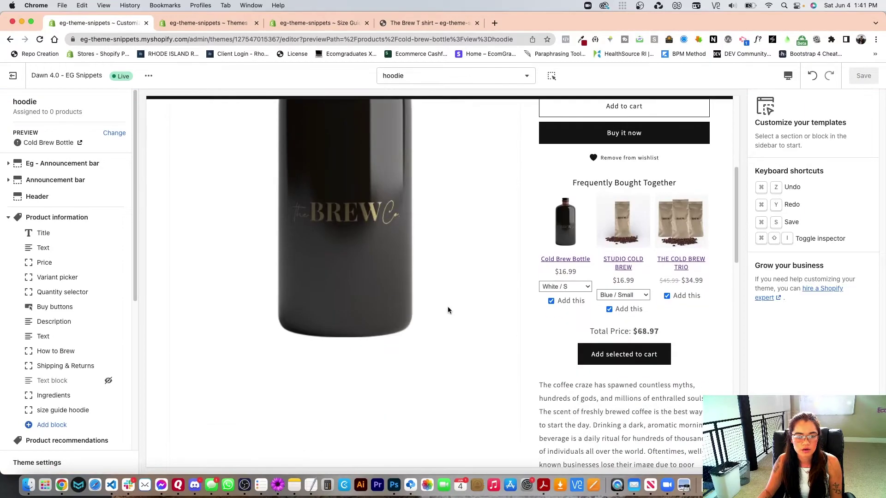
pyautogui.click(797, 149)
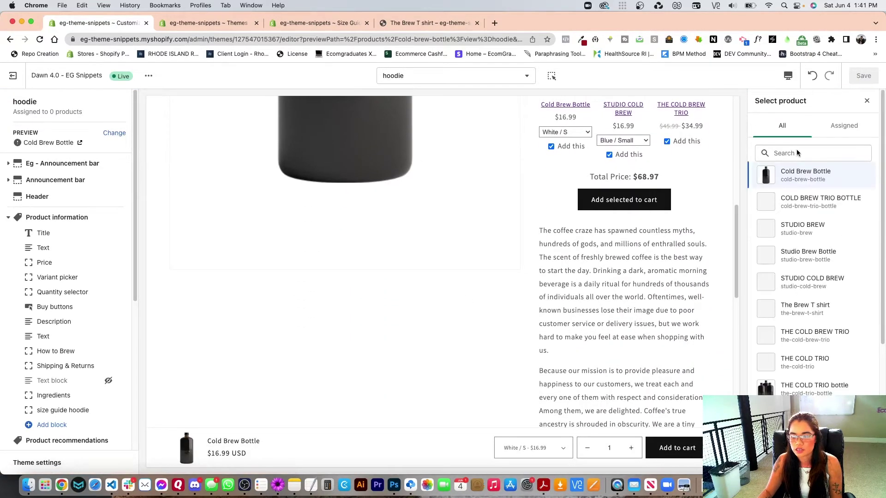
pyautogui.write('t shirt')
pyautogui.click(779, 180)
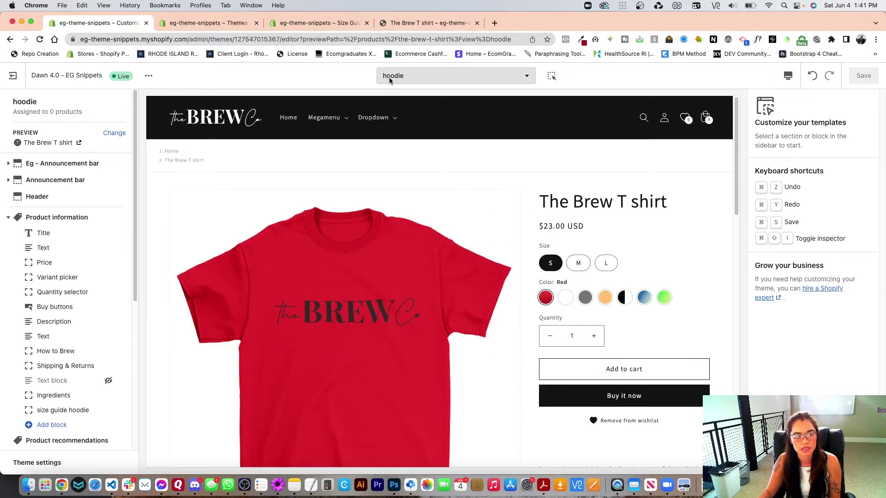
# Step: Scroll through the hoodie template preview to review its size guide hoodie row
pyautogui.scroll(-5, 480, 350)
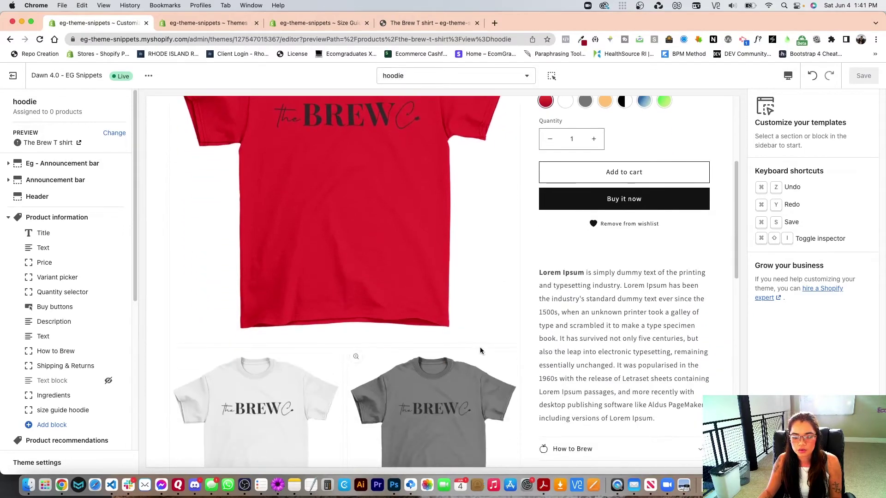
pyautogui.scroll(-5, 480, 351)
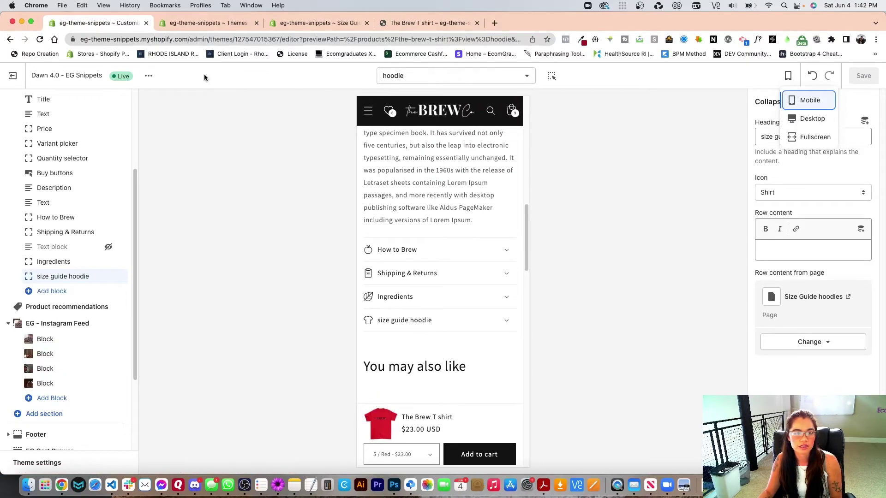
# Step: Filter the admin products list for 't shirt' and open The Brew T shirt product
pyautogui.click(194, 24)
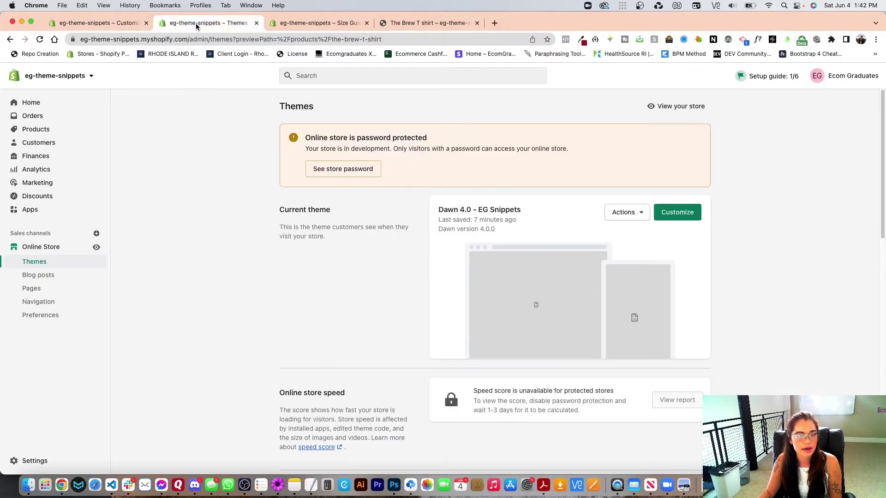
pyautogui.click(40, 102)
pyautogui.click(50, 128)
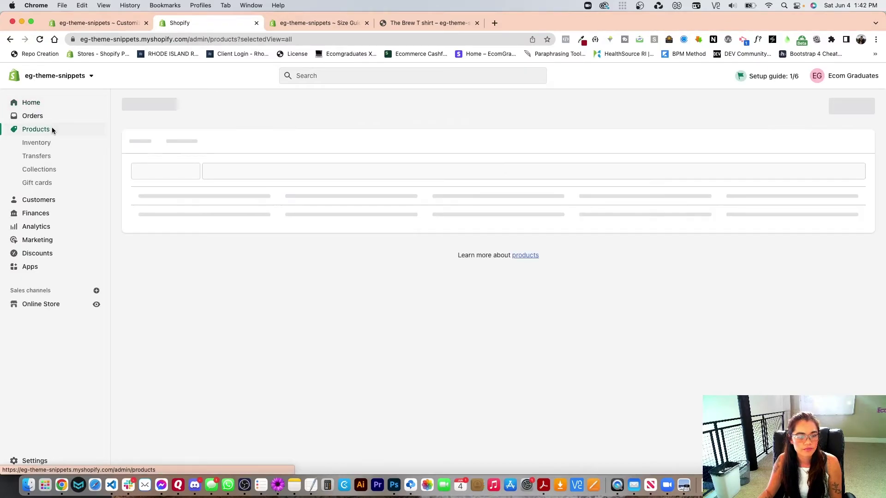
pyautogui.click(255, 164)
pyautogui.write('t shirt')
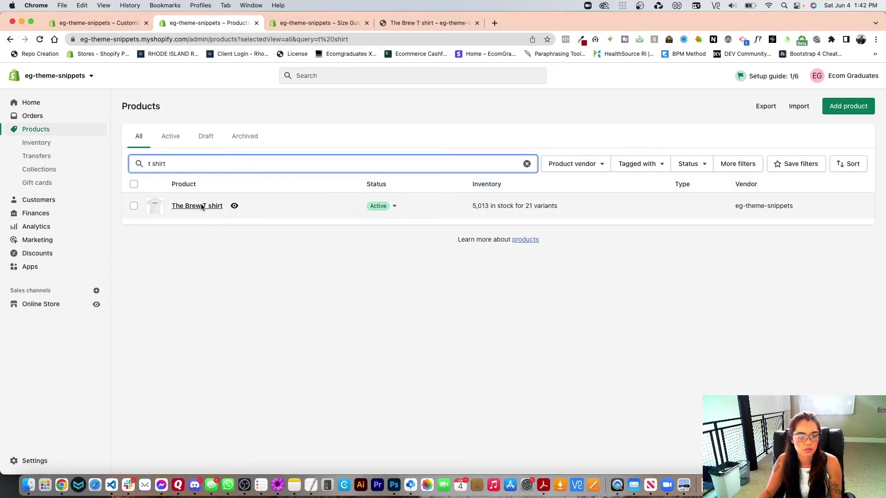
pyautogui.click(200, 206)
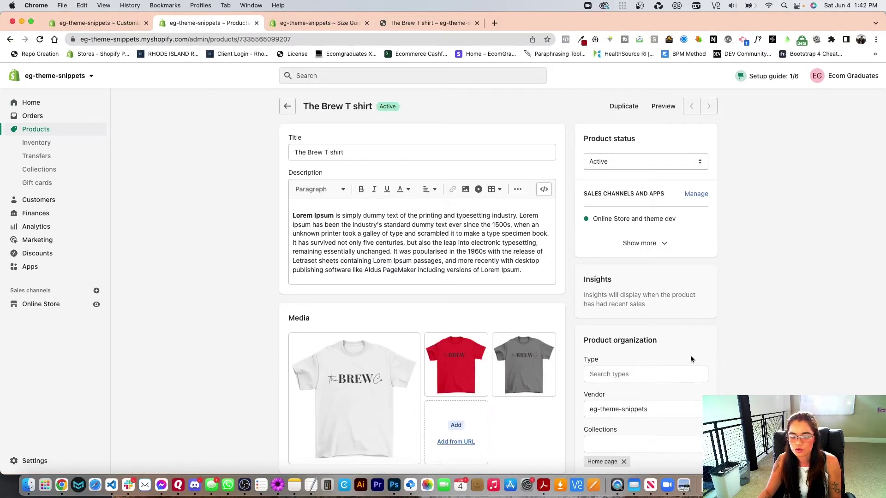
# Step: Reload the product page, set its theme template to hoodie, and save
pyautogui.rightClick(773, 339)
pyautogui.click(765, 317)
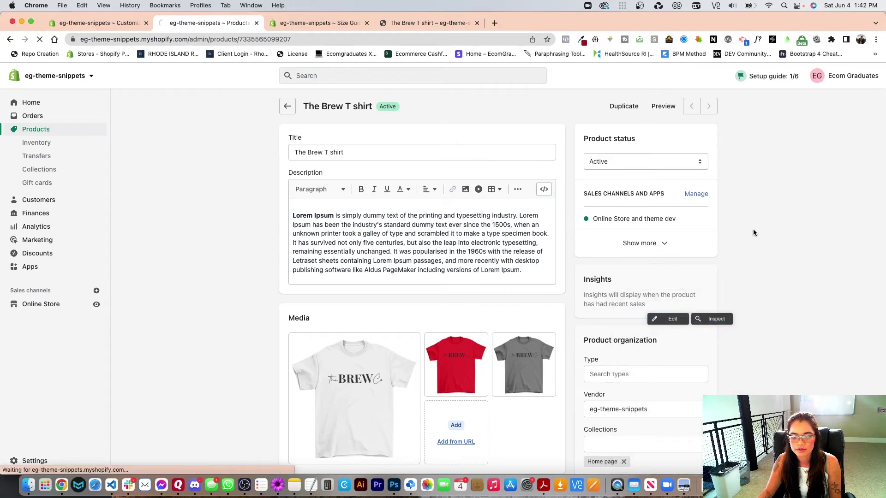
pyautogui.scroll(-7, 713, 342)
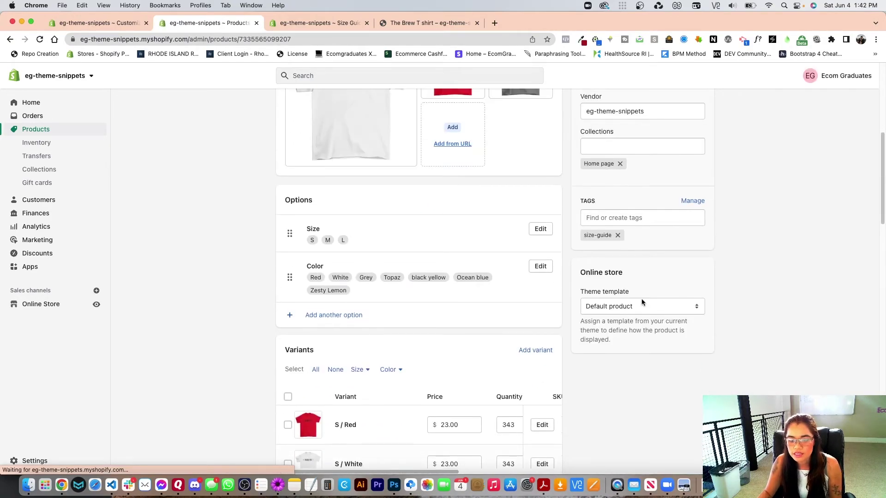
pyautogui.moveTo(577, 289); pyautogui.dragTo(665, 306)
pyautogui.click(636, 308)
pyautogui.click(645, 304)
pyautogui.click(645, 306)
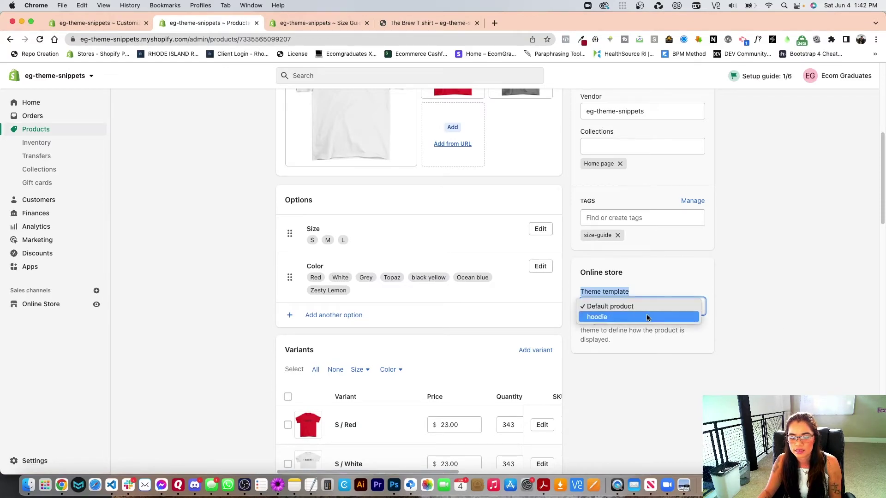
pyautogui.click(619, 317)
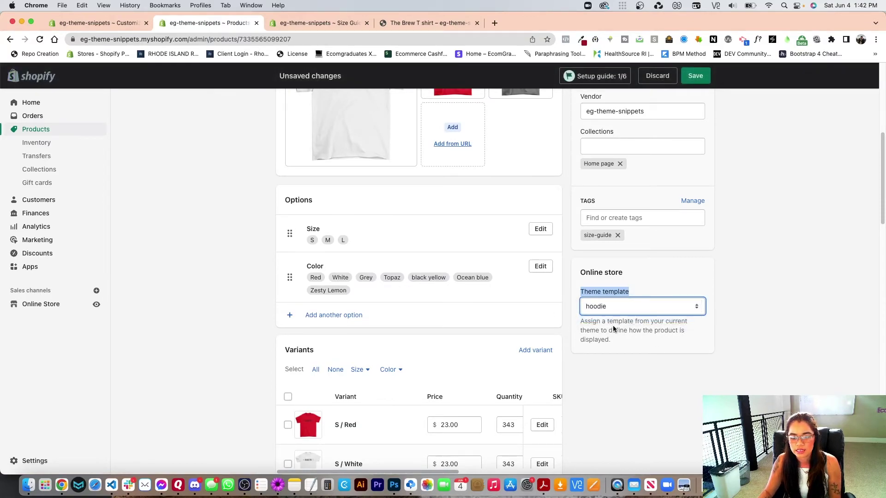
pyautogui.click(695, 75)
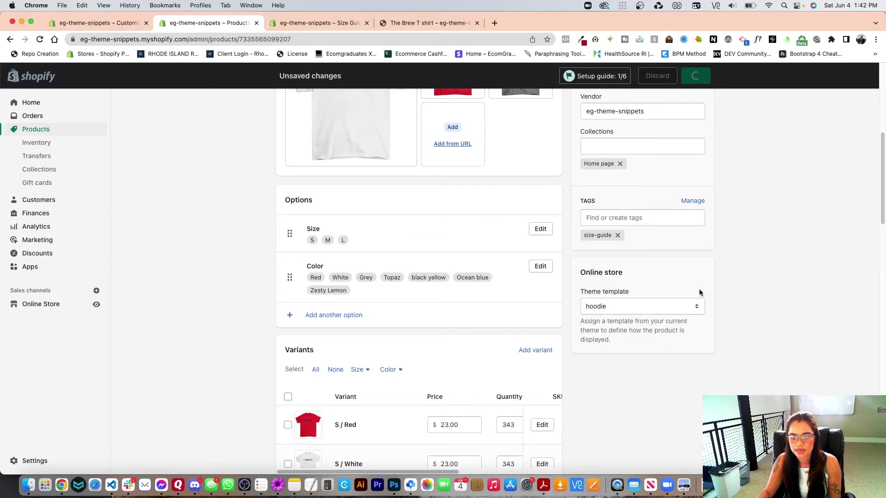